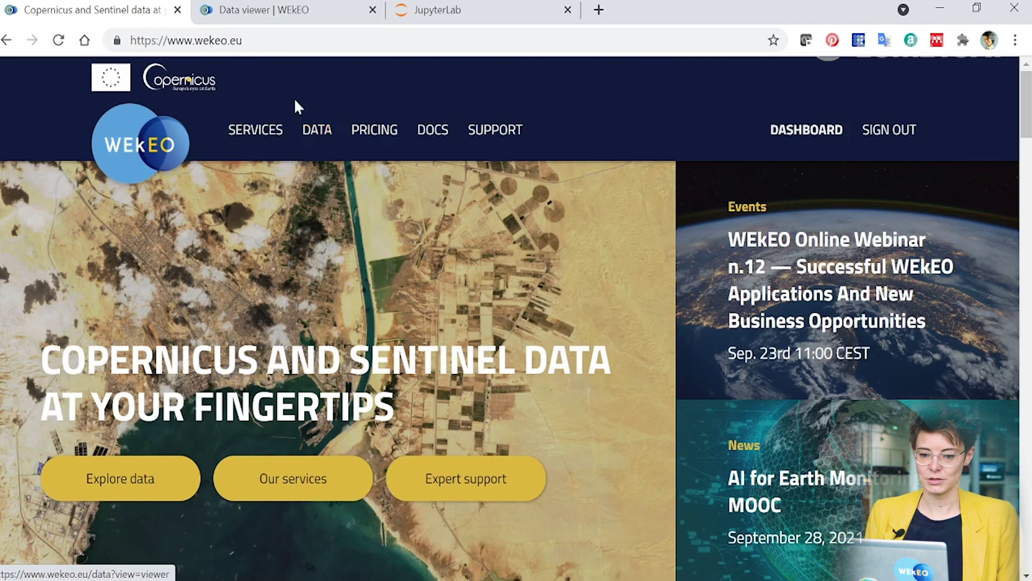
Open the catalogue from the Data viewer and filter it to the Sentinel-3 platform.
left_click(257, 11)
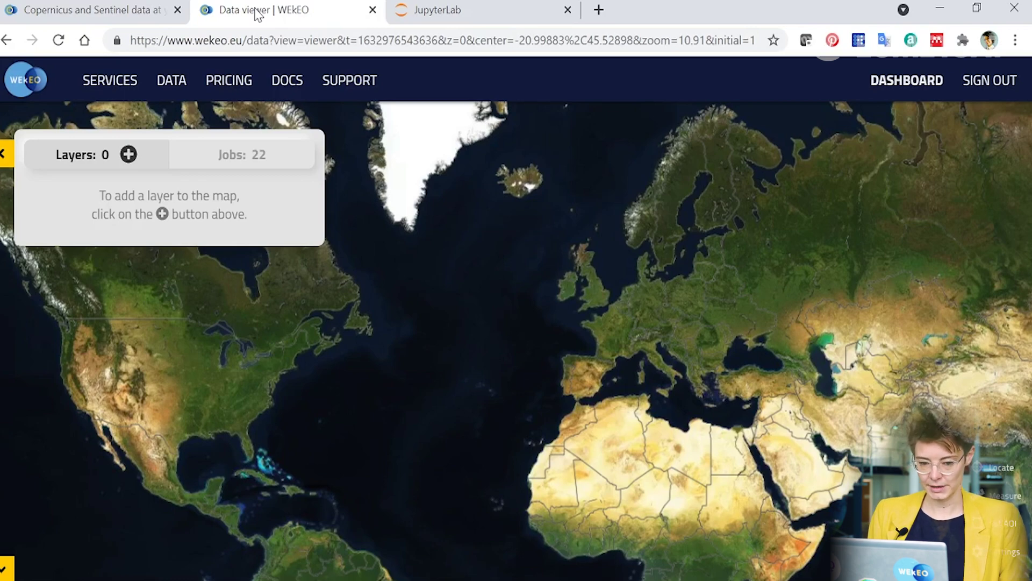
left_click(128, 155)
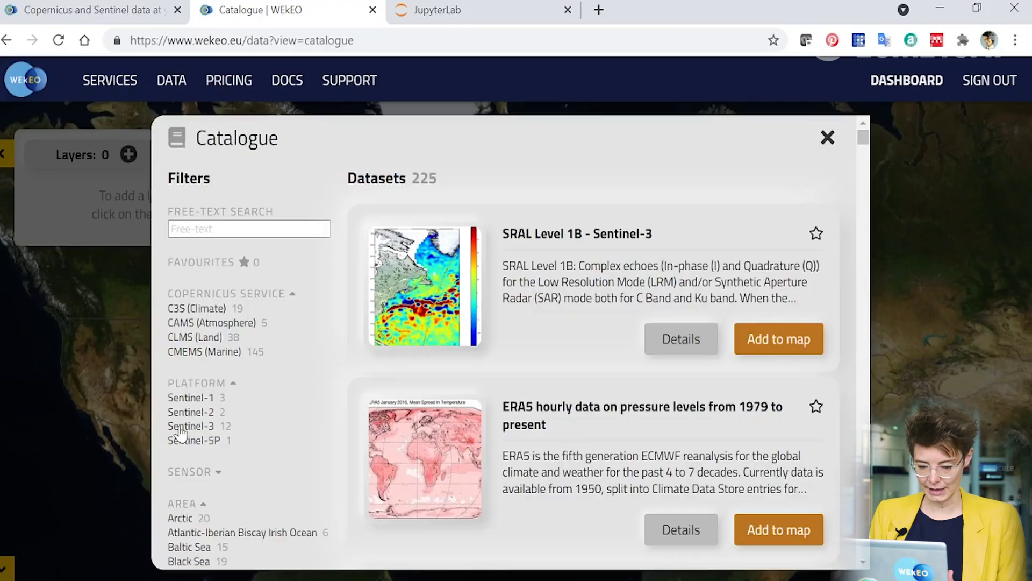
left_click(174, 427)
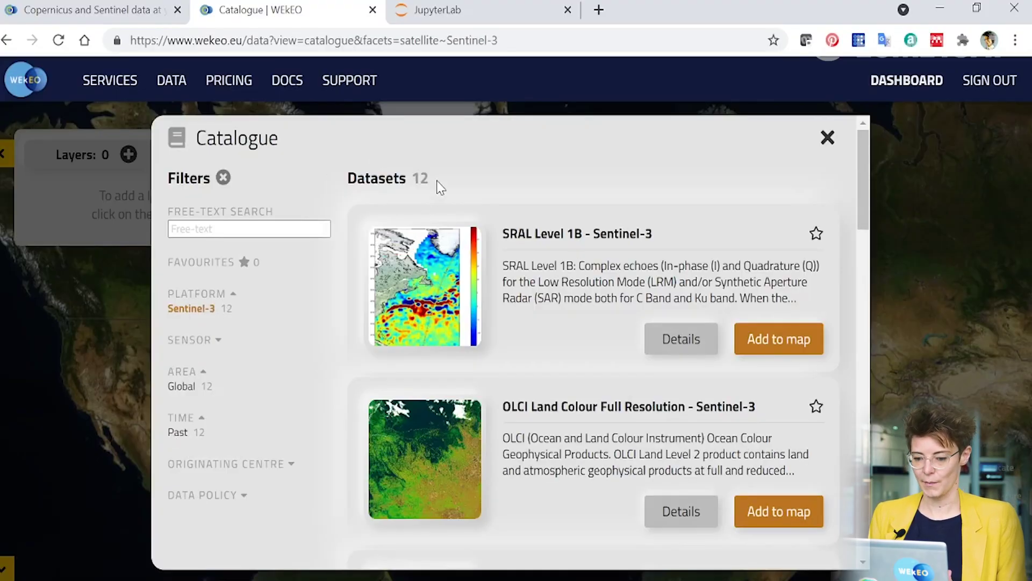
Scroll the Sentinel-3 list to OLCI Level 1B Full Resolution and open its details.
scroll(622, 434, "down", 2)
scroll(622, 433, "down", 5)
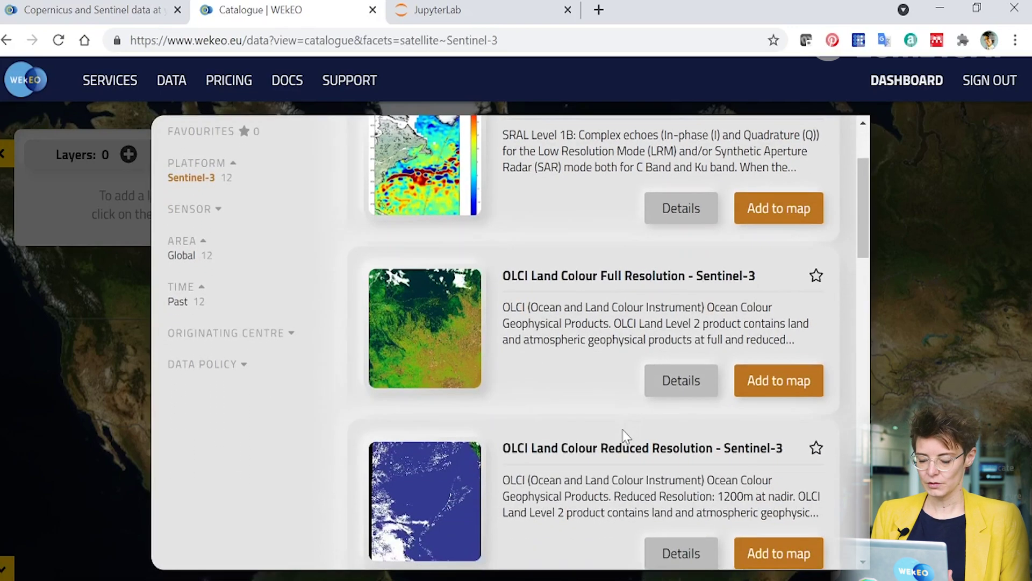
scroll(622, 433, "down", 7)
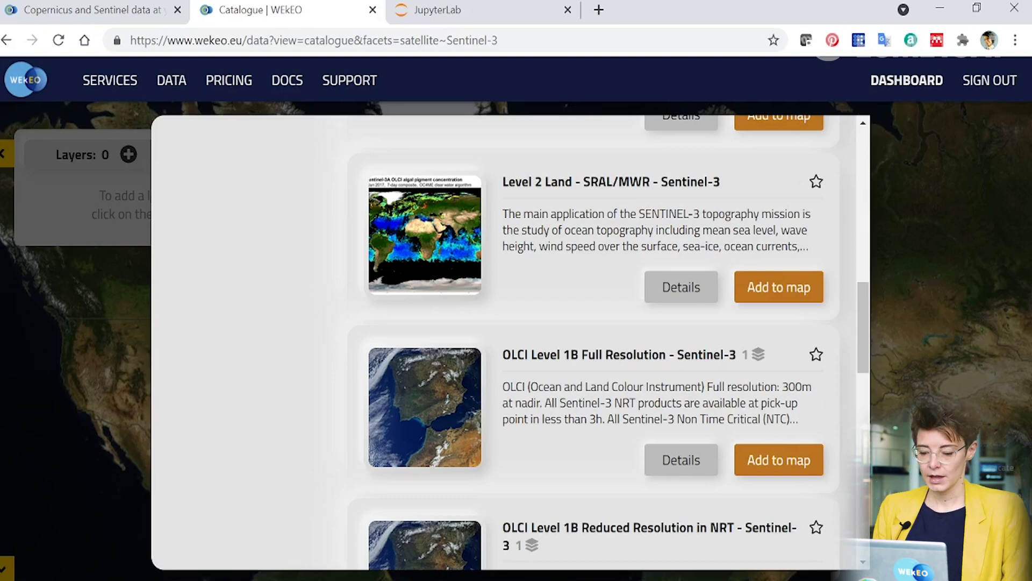
left_click(664, 460)
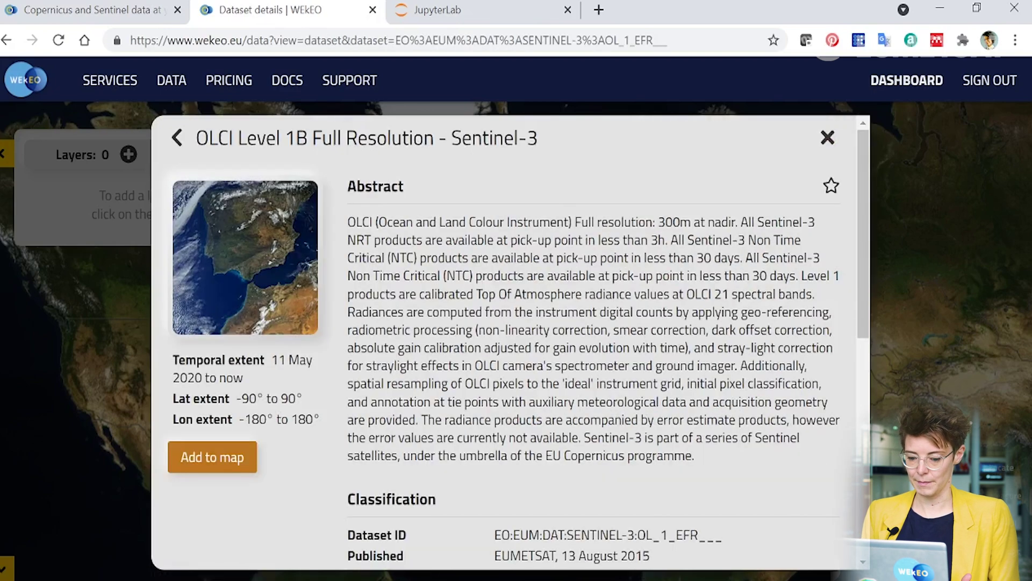
Read through the OLCI Level 1B Full Resolution abstract and resources, then add it to the map.
scroll(479, 403, "down", 3)
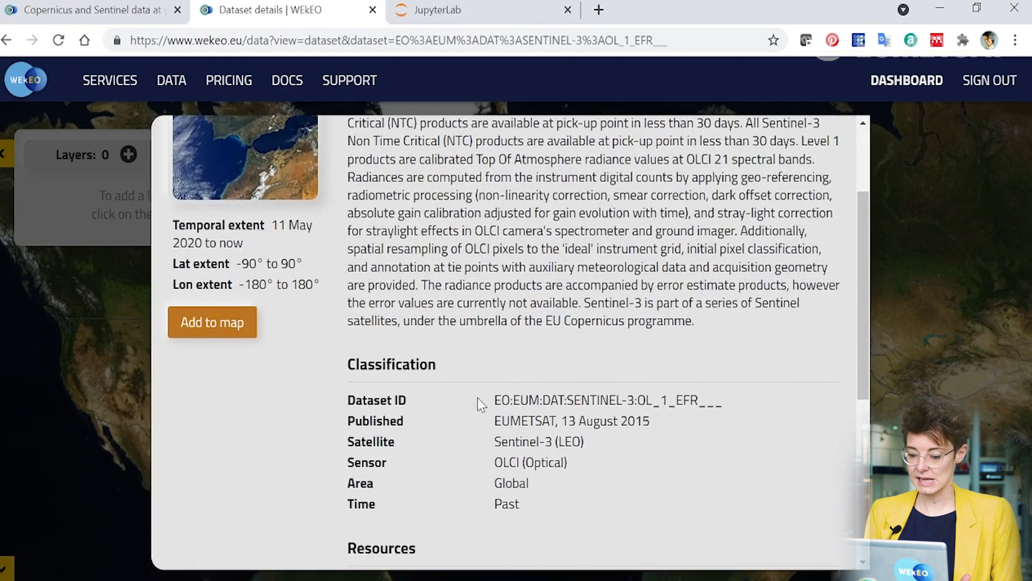
scroll(634, 487, "down", 2)
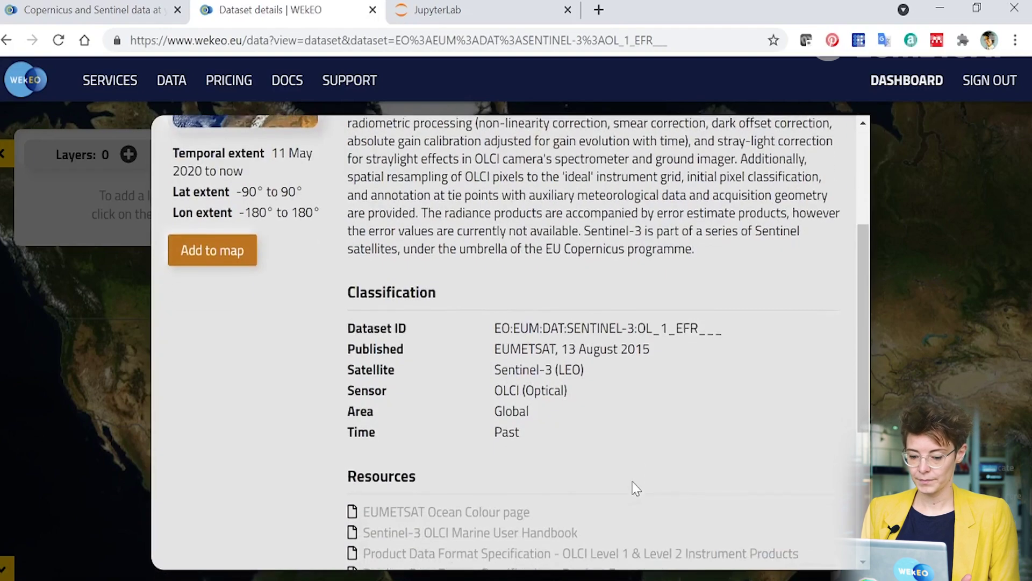
scroll(536, 466, "down", 4)
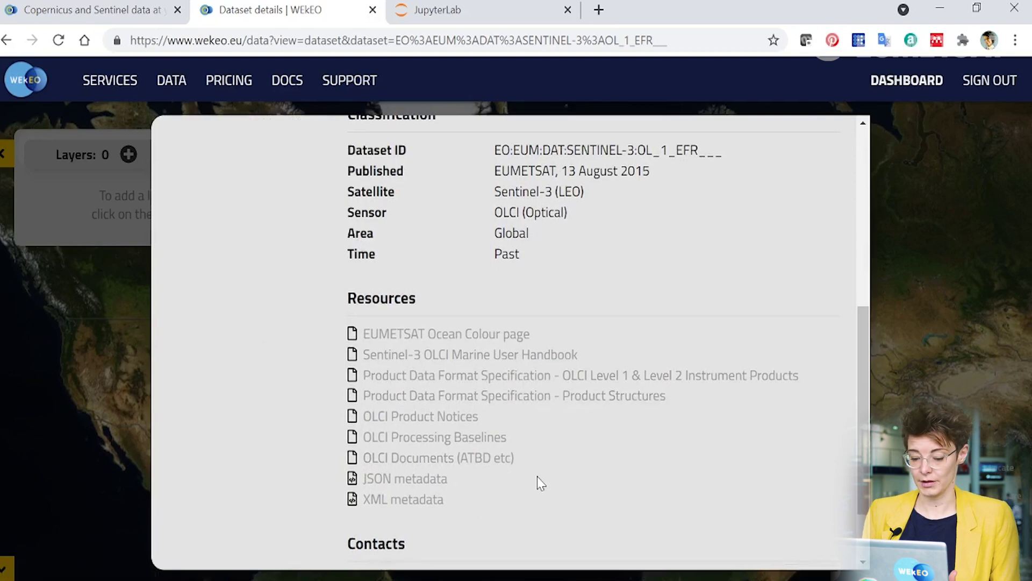
scroll(537, 476, "down", 2)
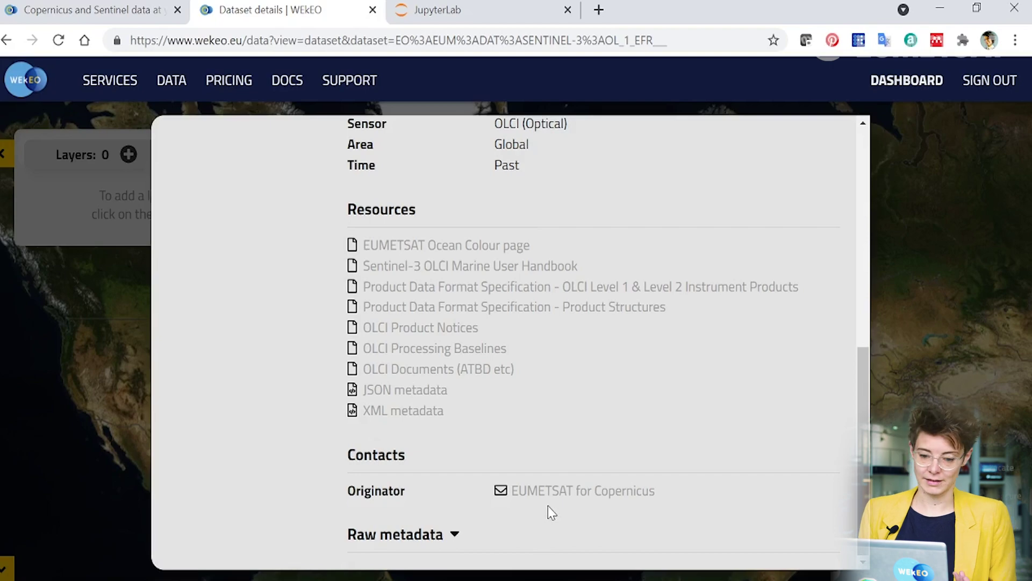
scroll(556, 464, "up", 10)
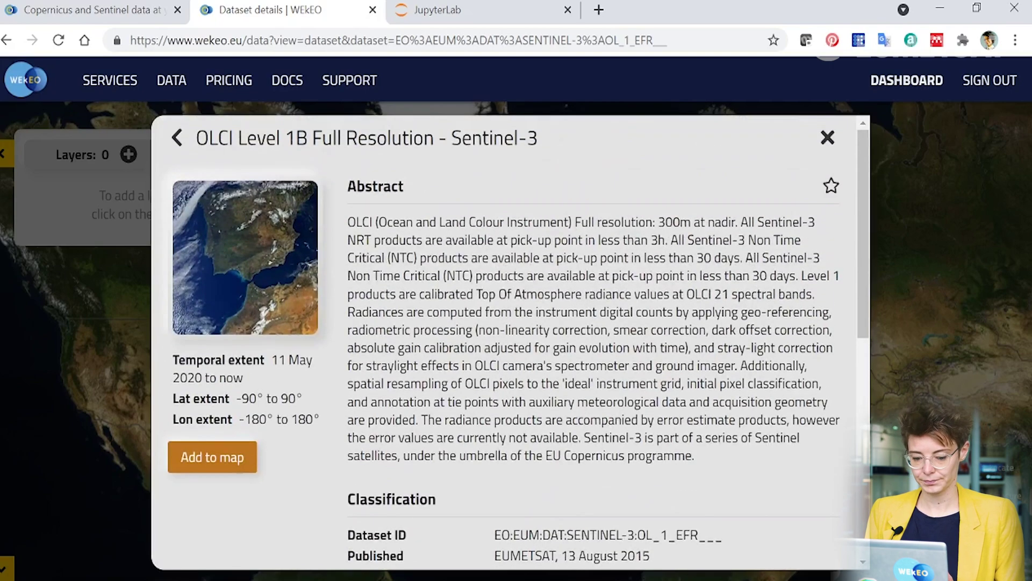
left_click(230, 465)
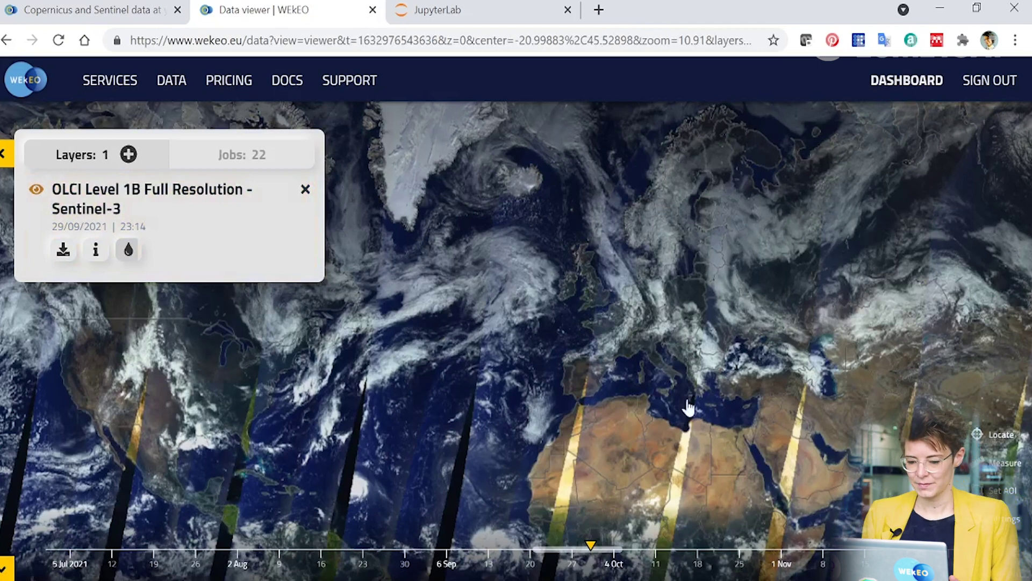
Pan the map and step the timeline to bring the typhoon east of Asia into view.
left_click_drag(623, 375, 597, 285)
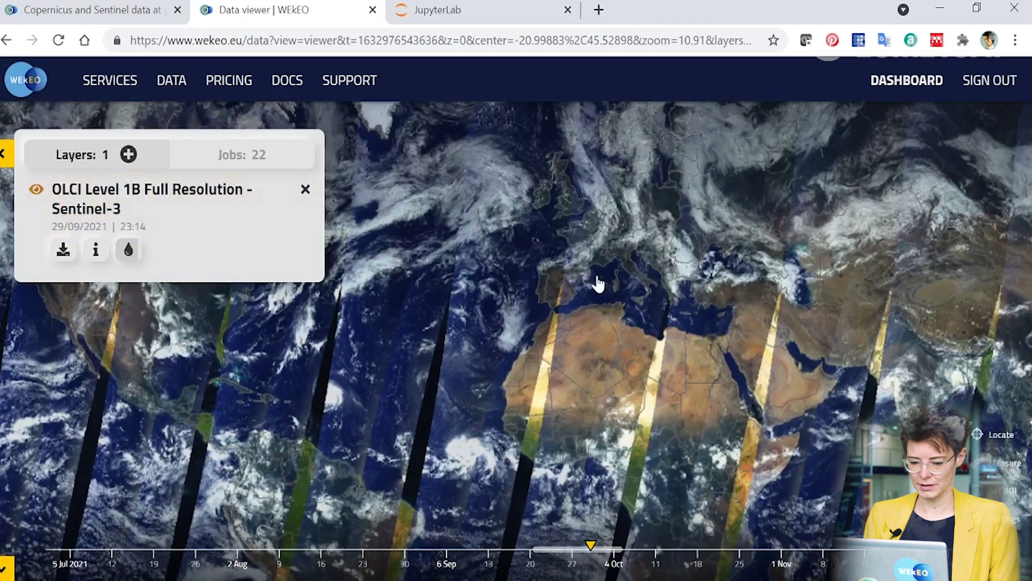
left_click_drag(503, 350, 566, 211)
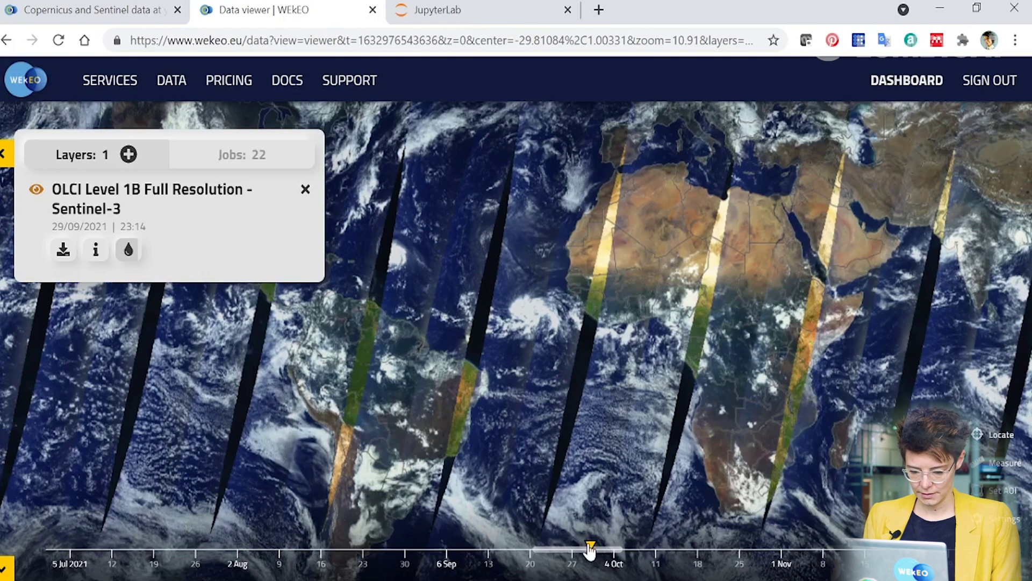
left_click_drag(590, 550, 588, 549)
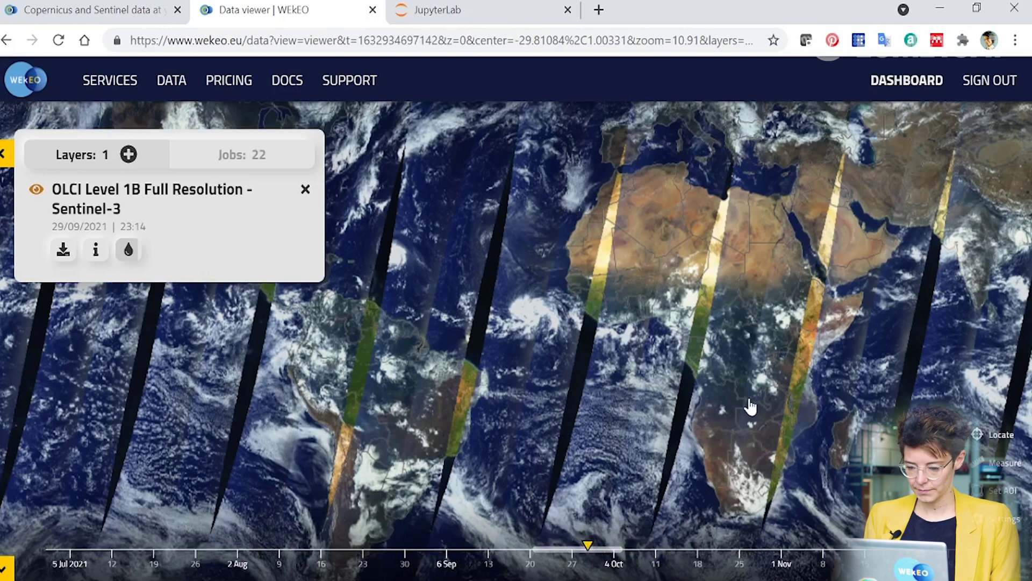
left_click_drag(750, 407, 541, 327)
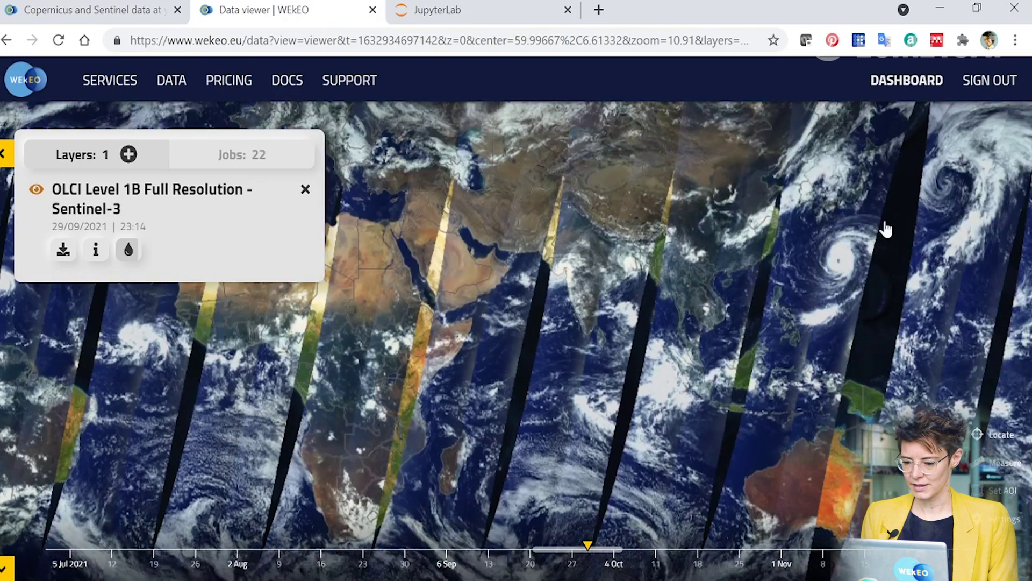
scroll(815, 245, "up", 5)
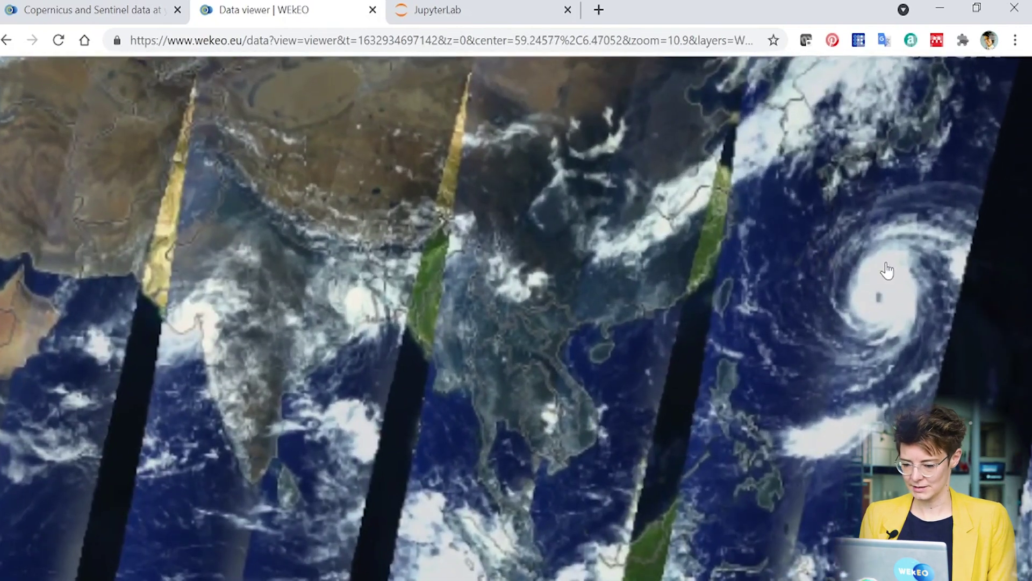
left_click_drag(859, 272, 812, 209)
left_click_drag(825, 301, 816, 269)
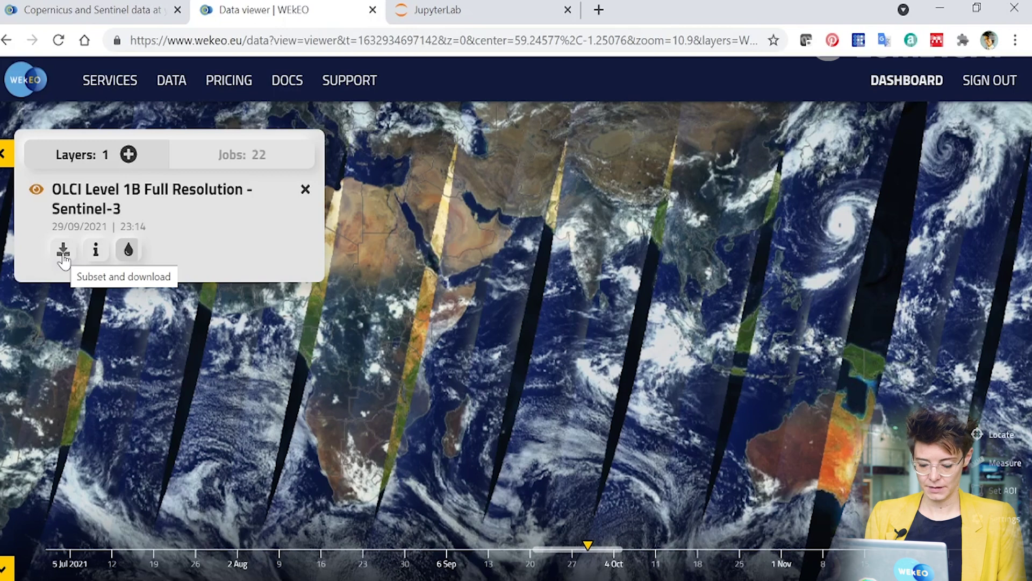
left_click(63, 251)
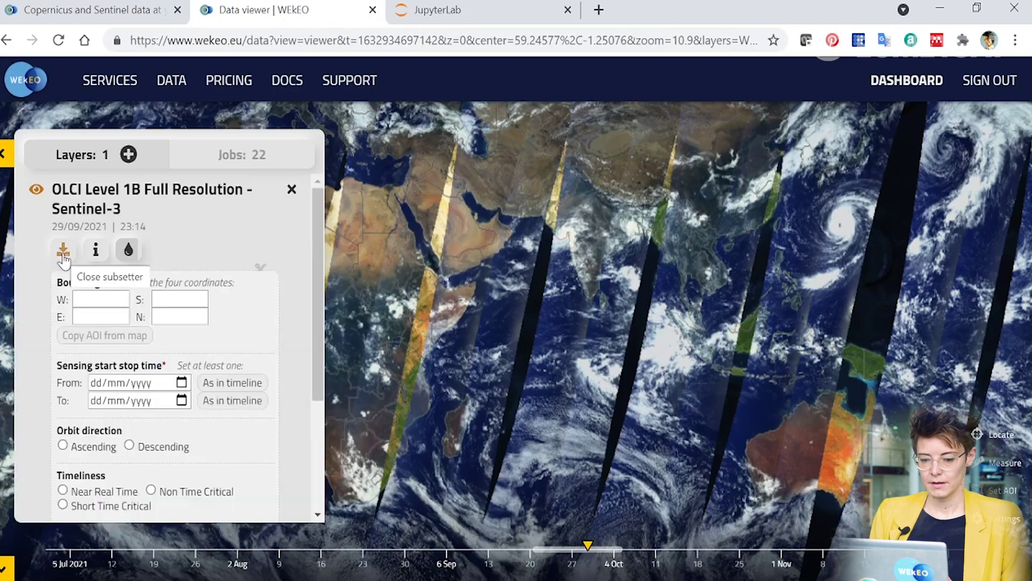
Scroll the OLCI subset form and place the area's first corner over the typhoon.
scroll(315, 263, "down", 2)
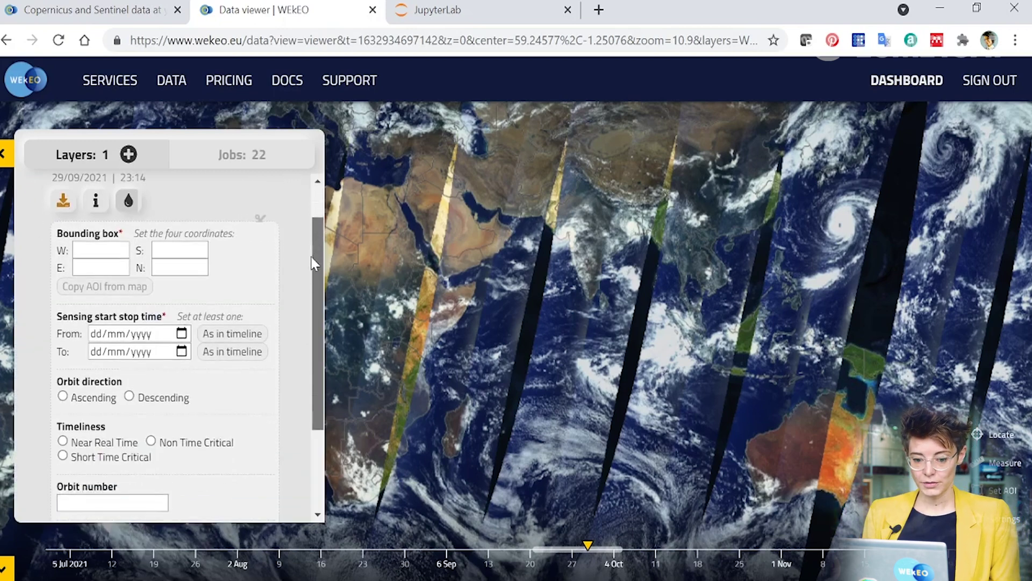
scroll(315, 263, "down", 1)
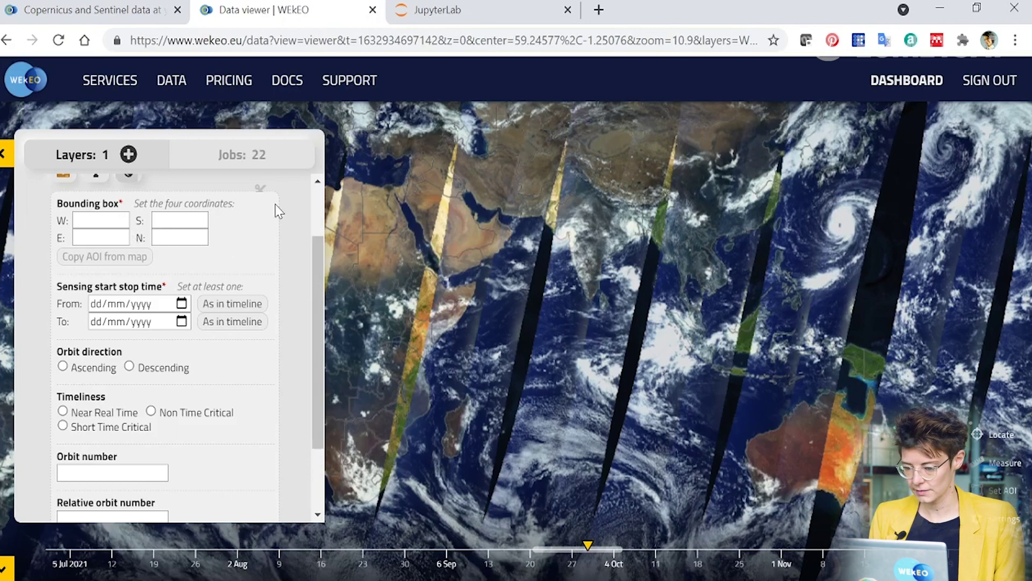
left_click(829, 219)
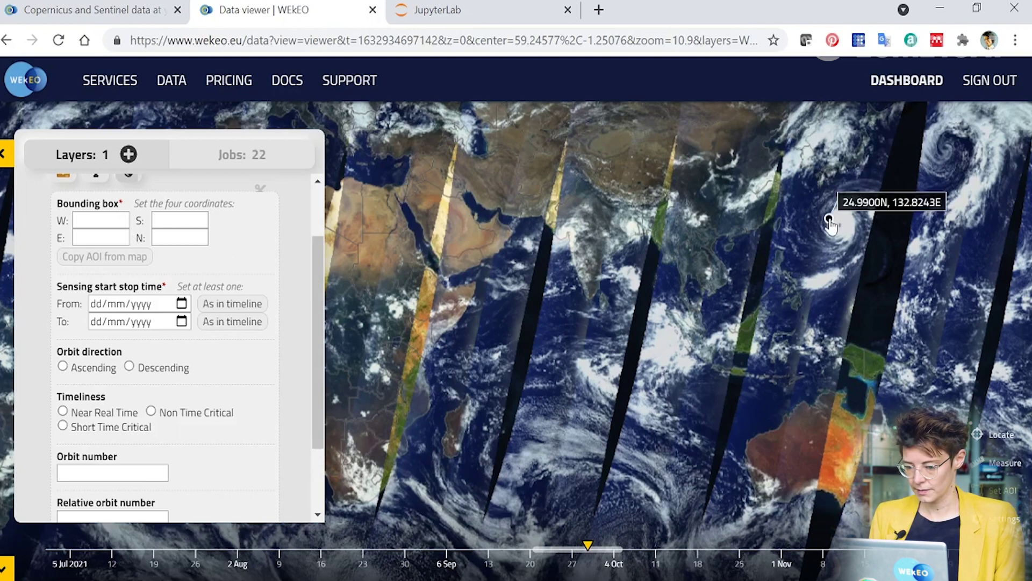
Set the bounding box around the typhoon and sensing dates 29/09/2021 to 30/09/2021.
left_click(851, 235)
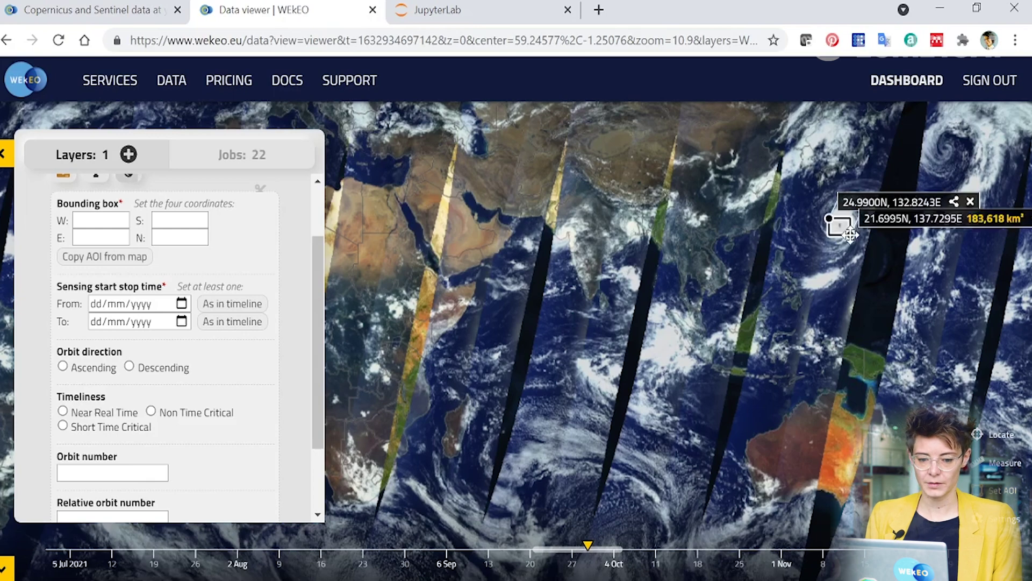
left_click(92, 258)
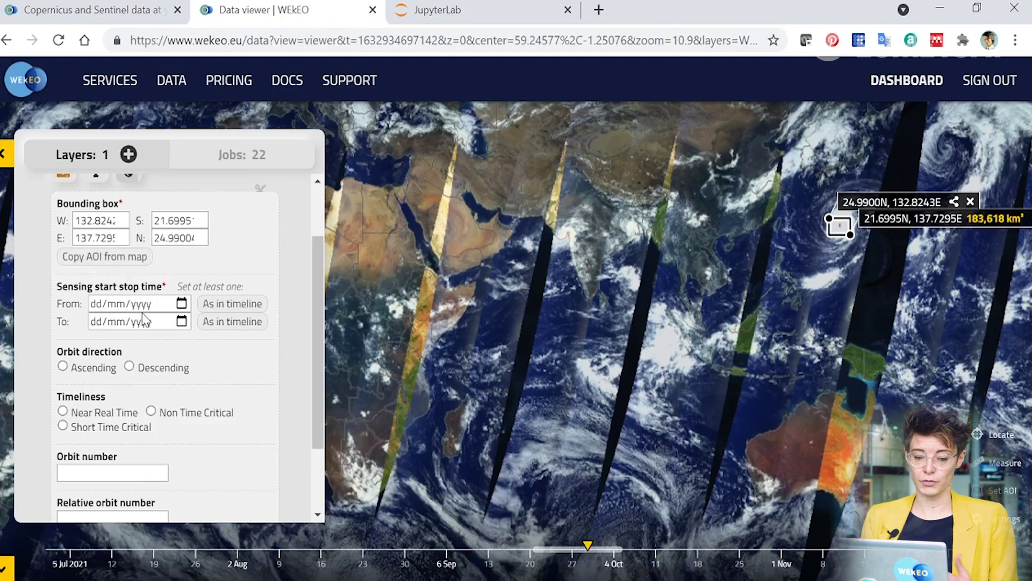
left_click(237, 307)
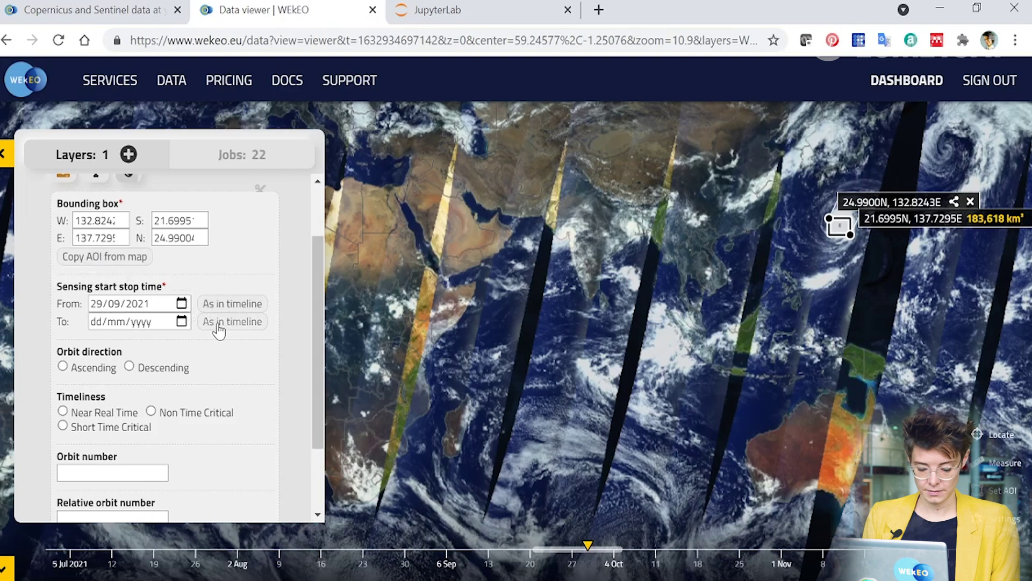
left_click(218, 324)
left_click(106, 322)
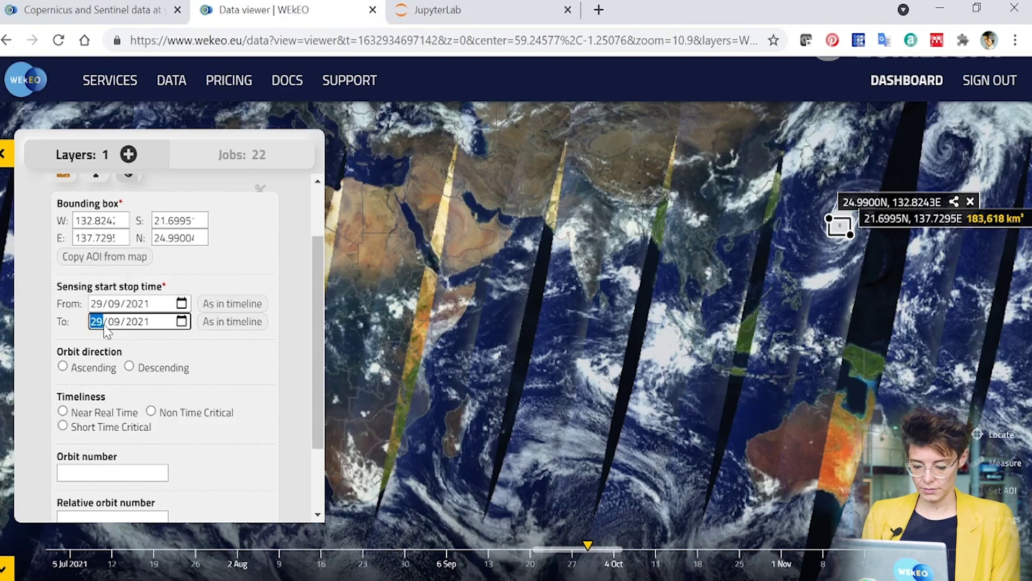
type("30")
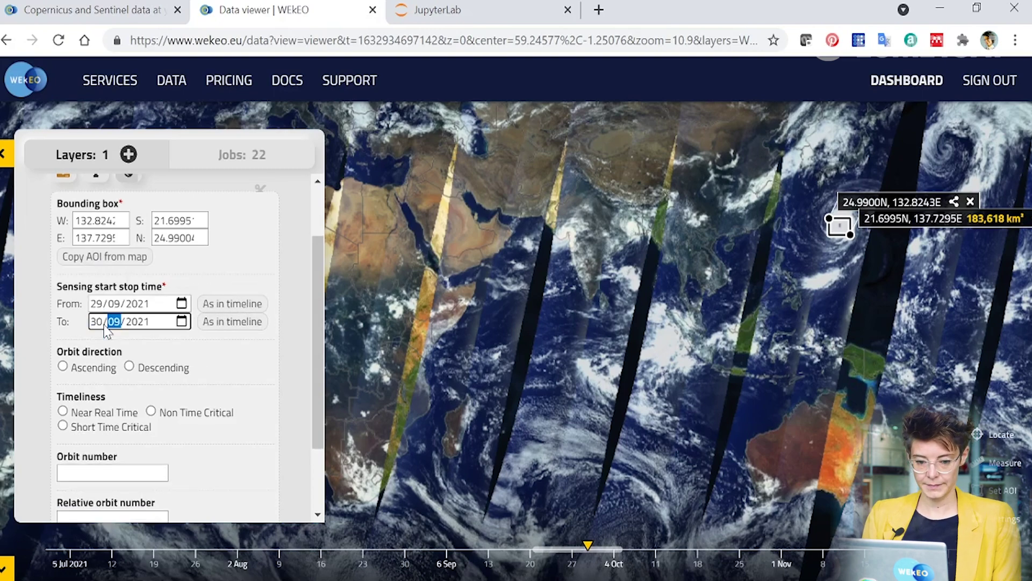
left_click(198, 333)
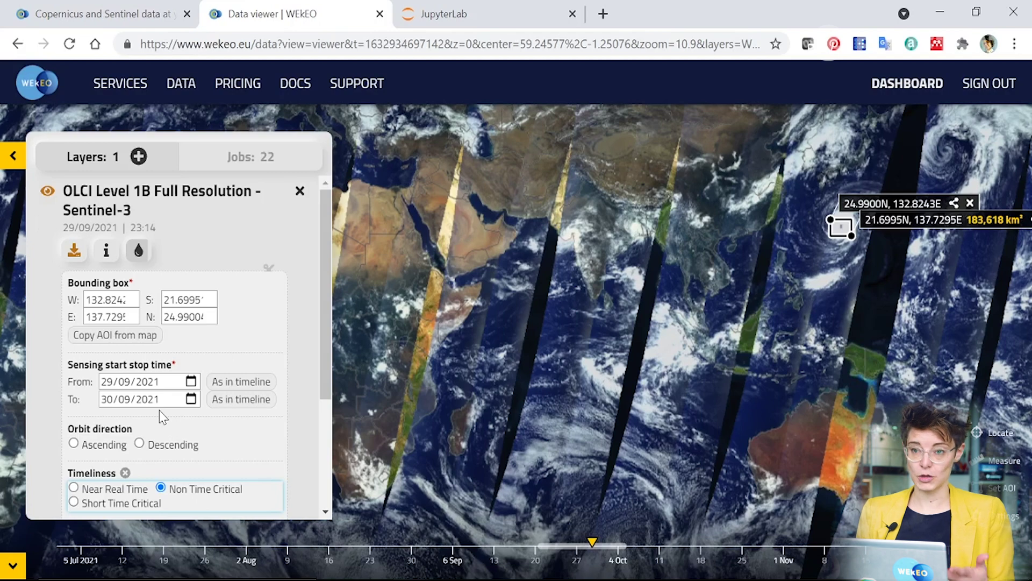
Scroll down the subset form to the accepted terms and conditions.
scroll(159, 411, "down", 1)
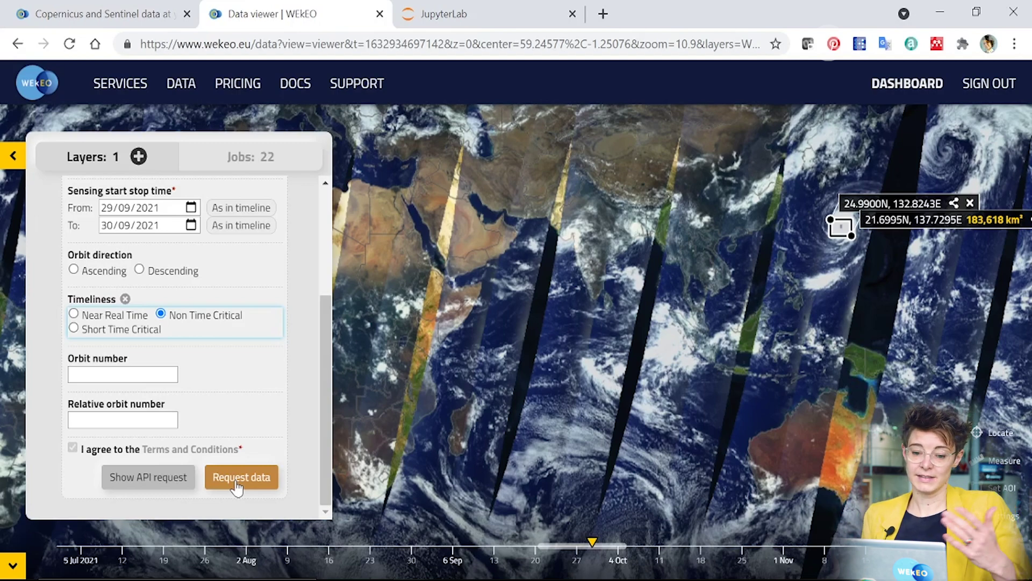
Submit the request and find the new OLCI Level 1B job running in the Jobs list.
left_click(237, 479)
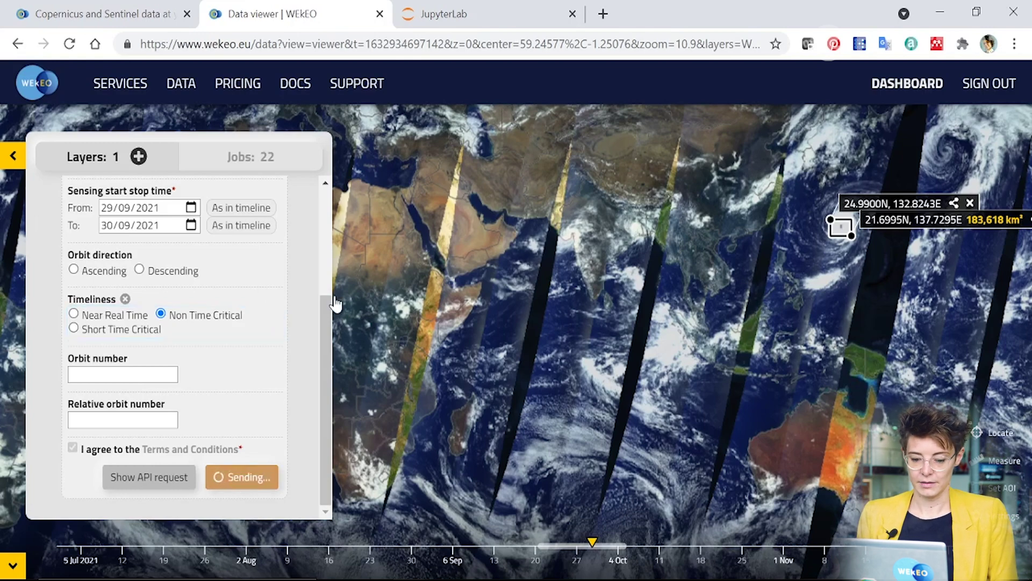
left_click(225, 160)
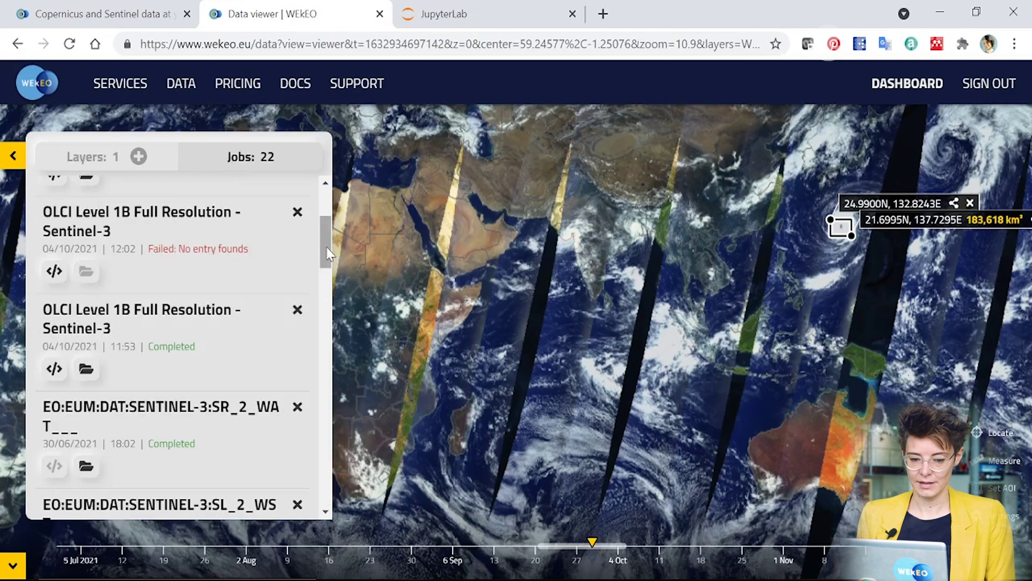
left_click_drag(326, 252, 330, 210)
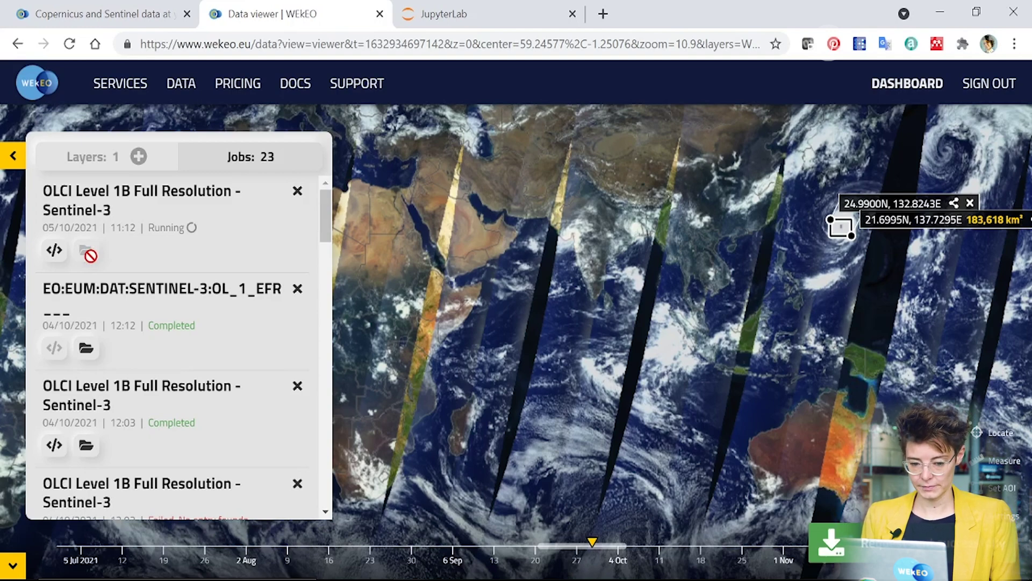
List the completed EFR job's 638.1 MB result file, then return to the Layers panel.
left_click(86, 348)
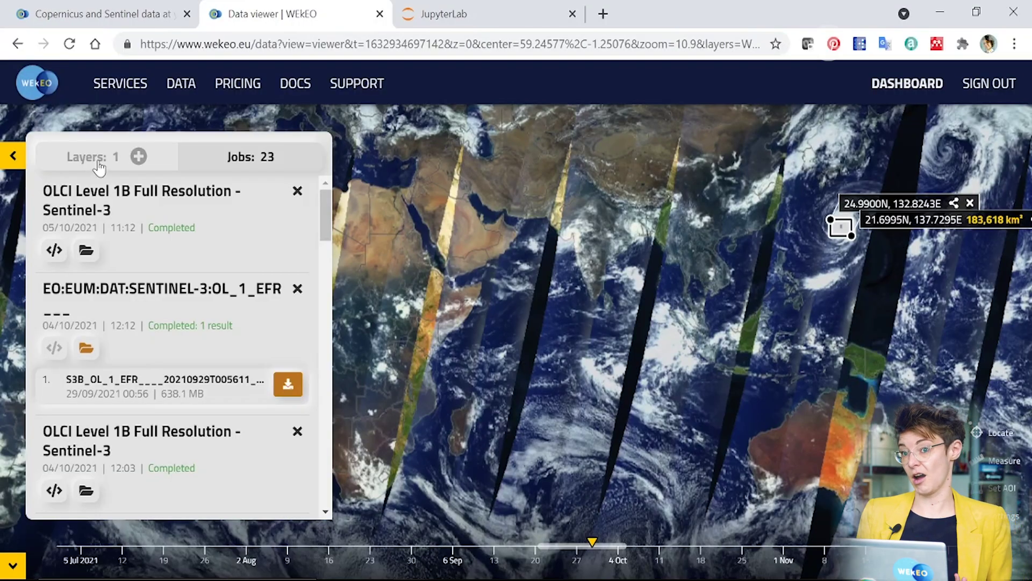
left_click(87, 157)
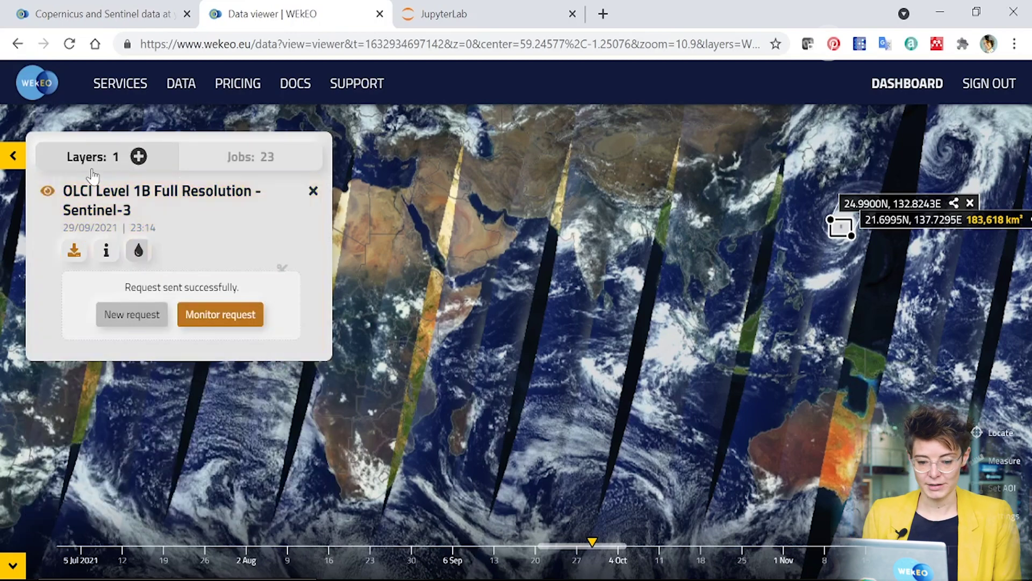
Fill a fresh subset form: dates 29/09/2021, the map's AOI, Non Time Critical timeliness.
left_click(74, 252)
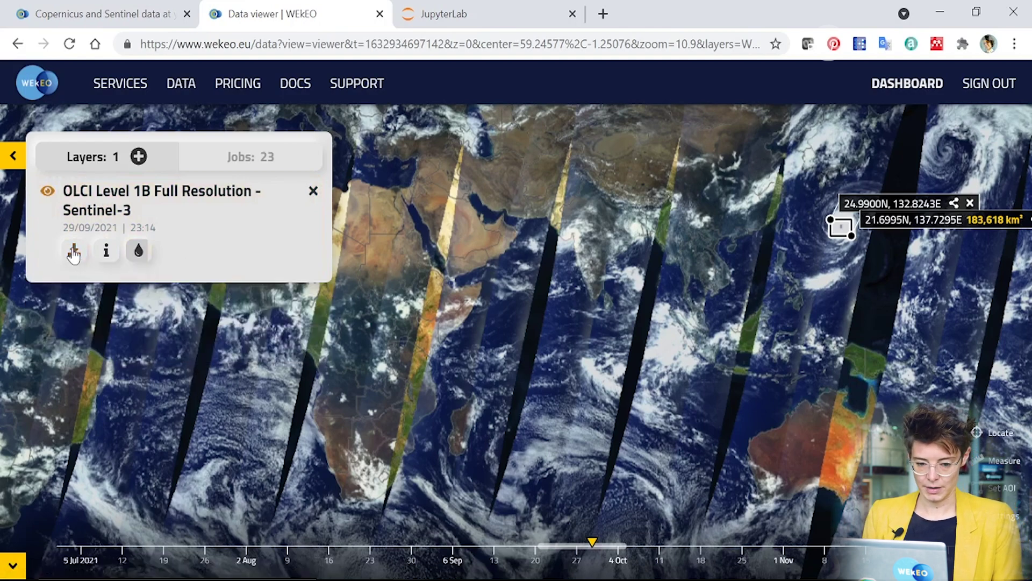
left_click(73, 252)
scroll(189, 373, "down", 3)
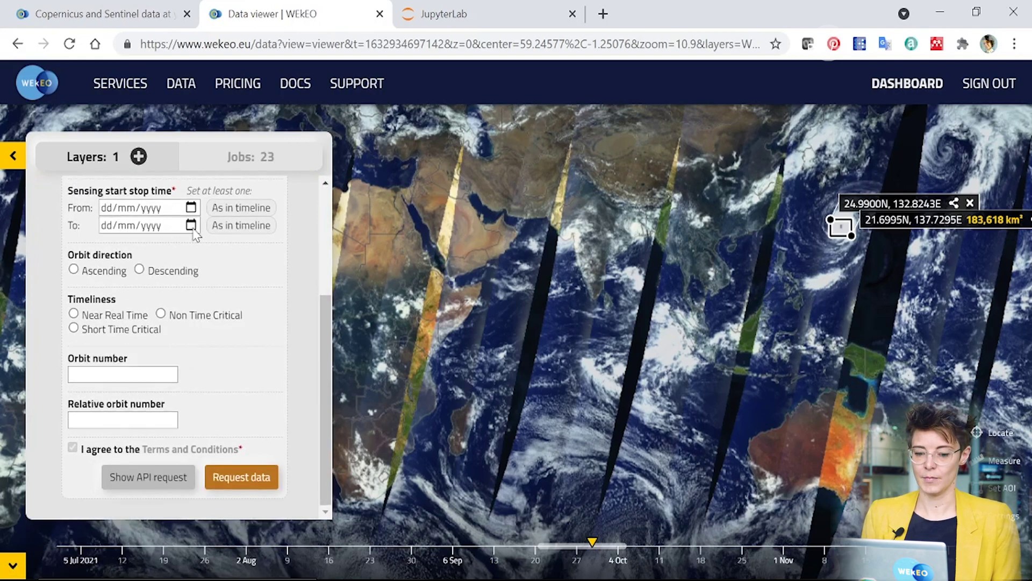
left_click(222, 212)
left_click(220, 226)
scroll(219, 231, "up", 3)
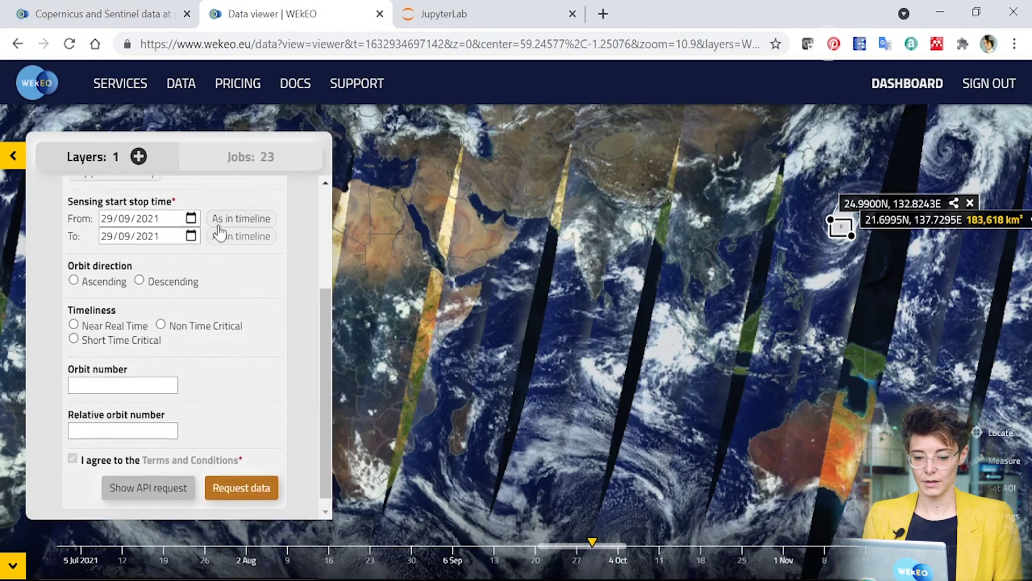
left_click(130, 289)
scroll(135, 295, "down", 1)
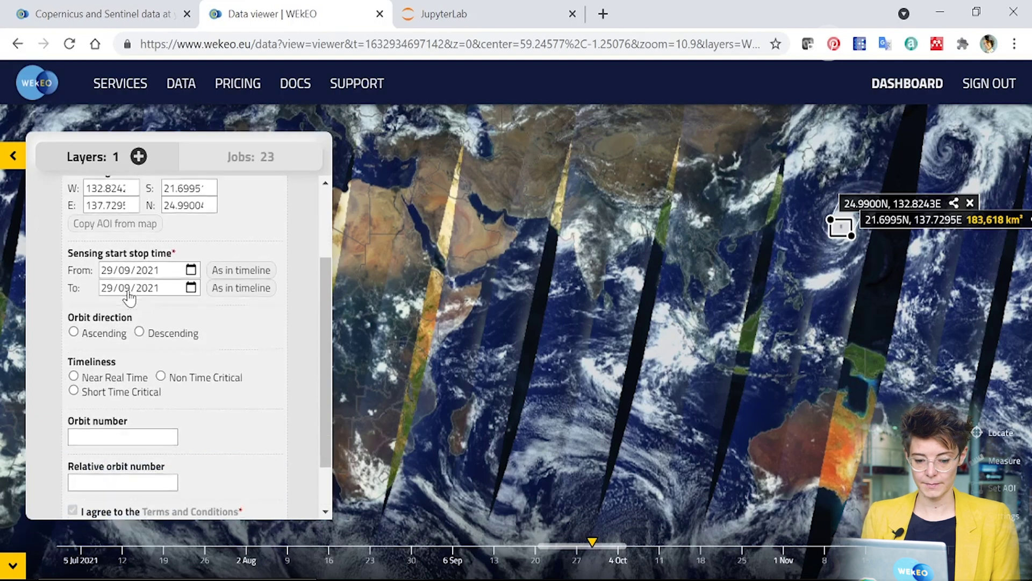
left_click(161, 375)
scroll(204, 403, "down", 1)
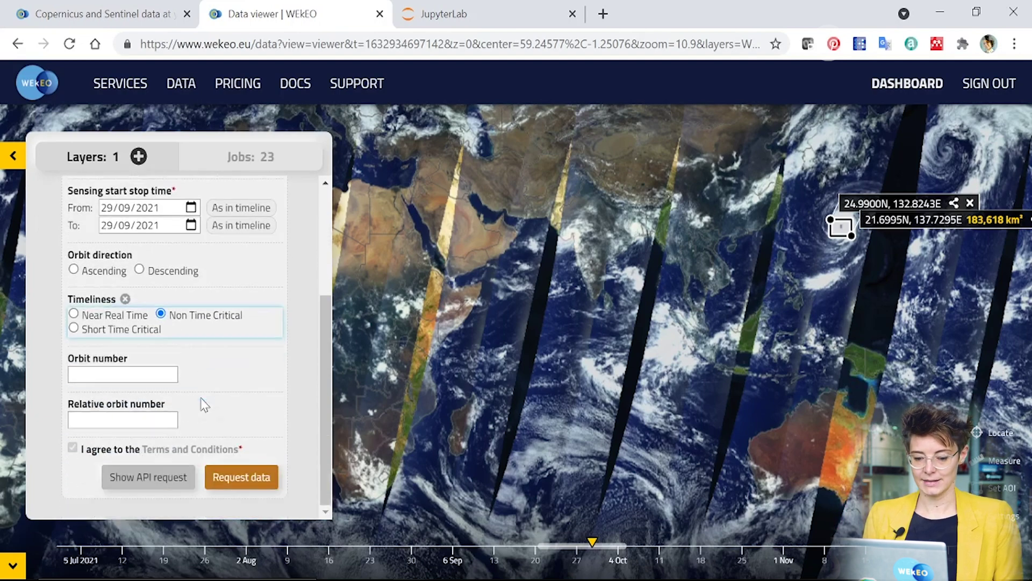
Show and scroll through the HDA API request JSON for the OLCI subset, then return to the WEkEO home page.
left_click(156, 482)
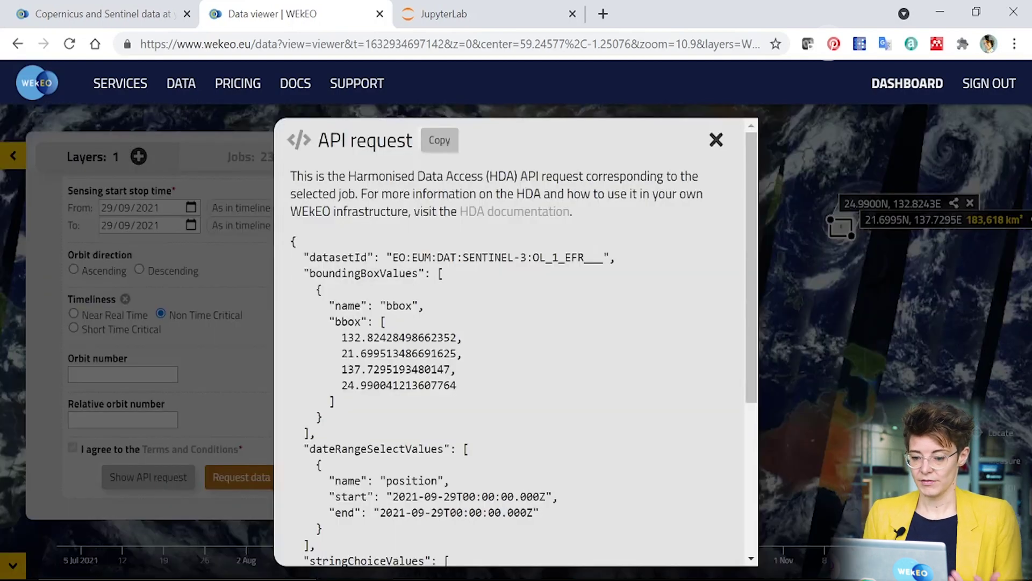
scroll(497, 247, "down", 1)
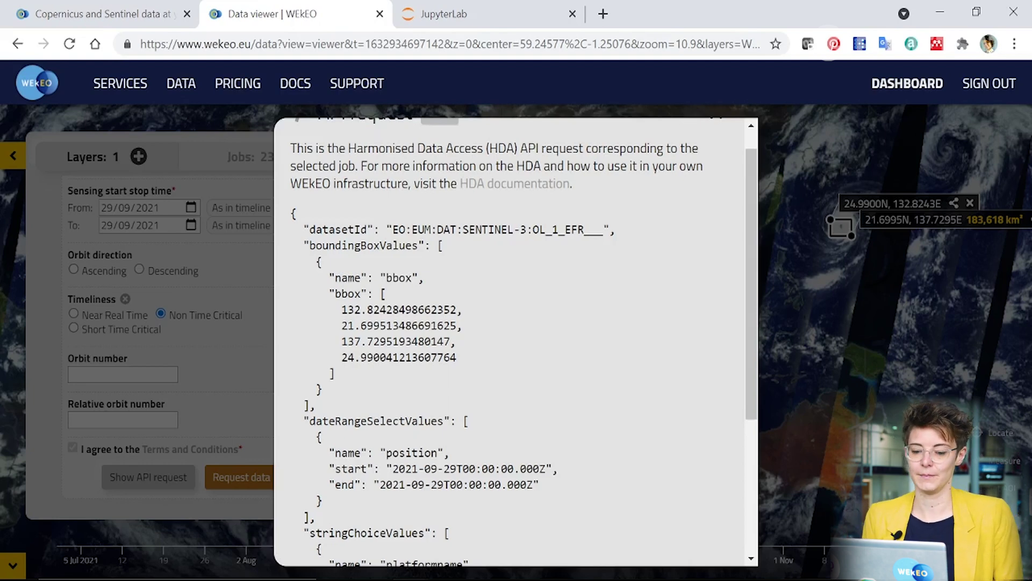
scroll(437, 379, "down", 5)
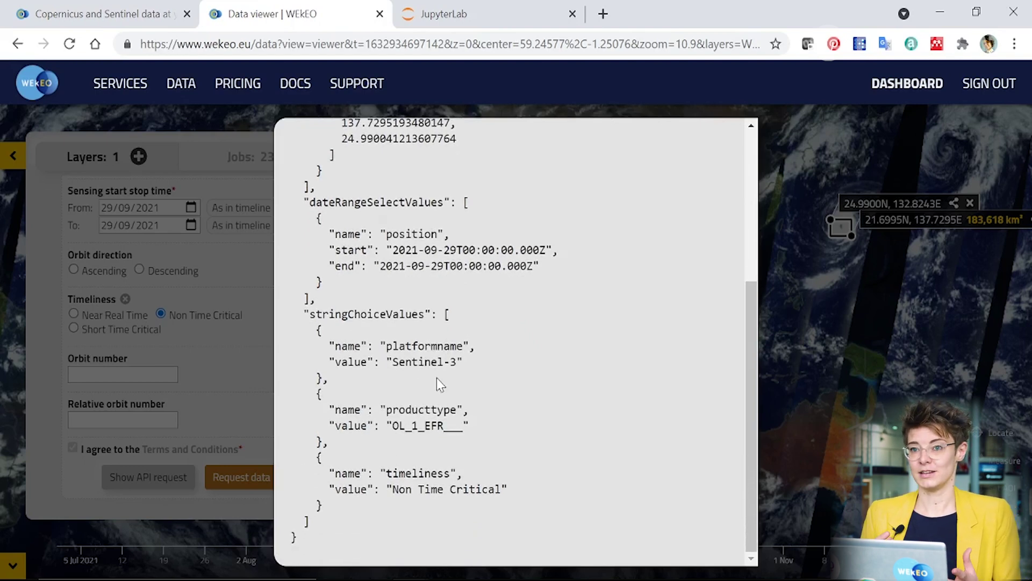
scroll(437, 377, "up", 5)
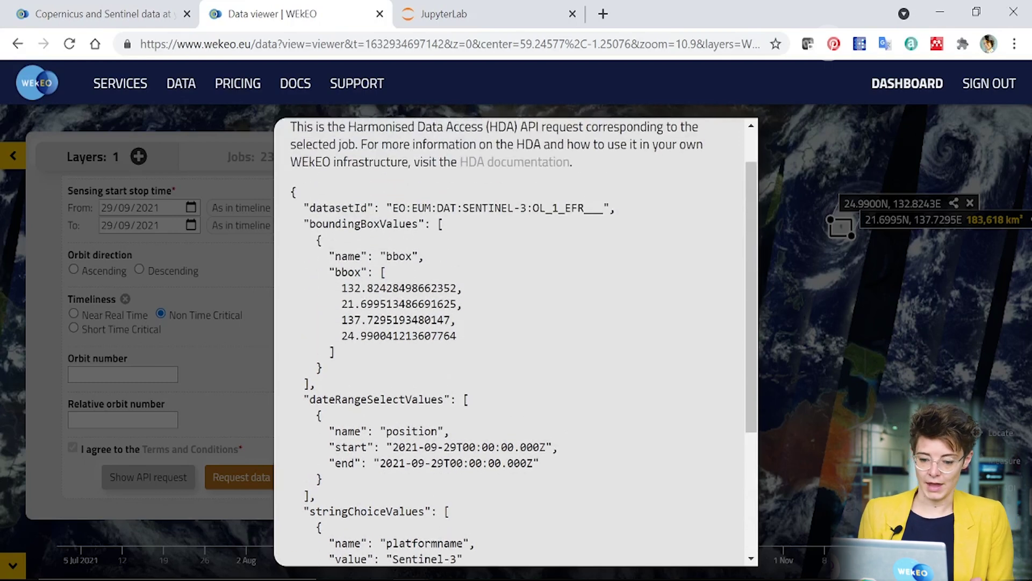
scroll(524, 340, "down", 1)
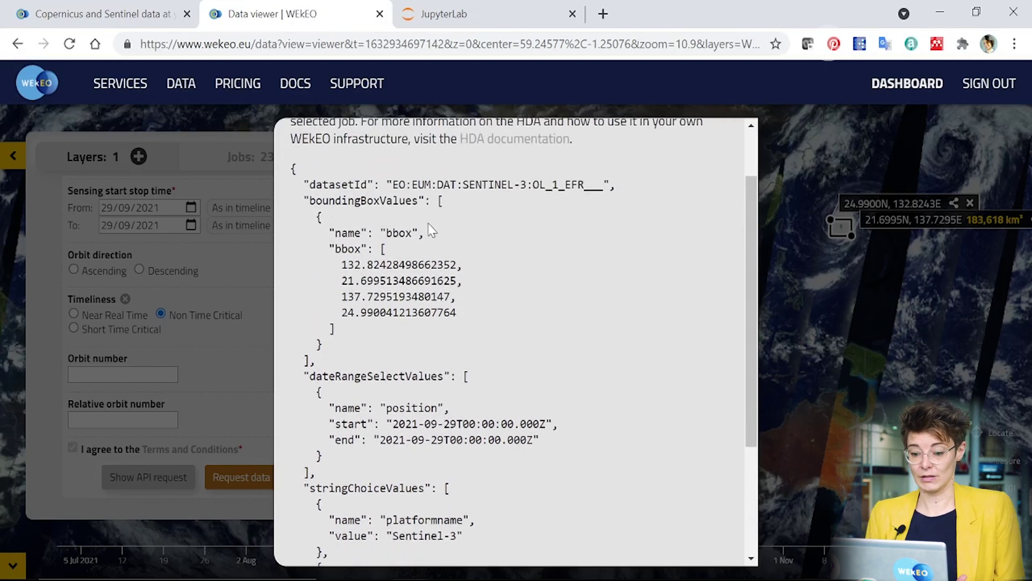
scroll(535, 188, "down", 2)
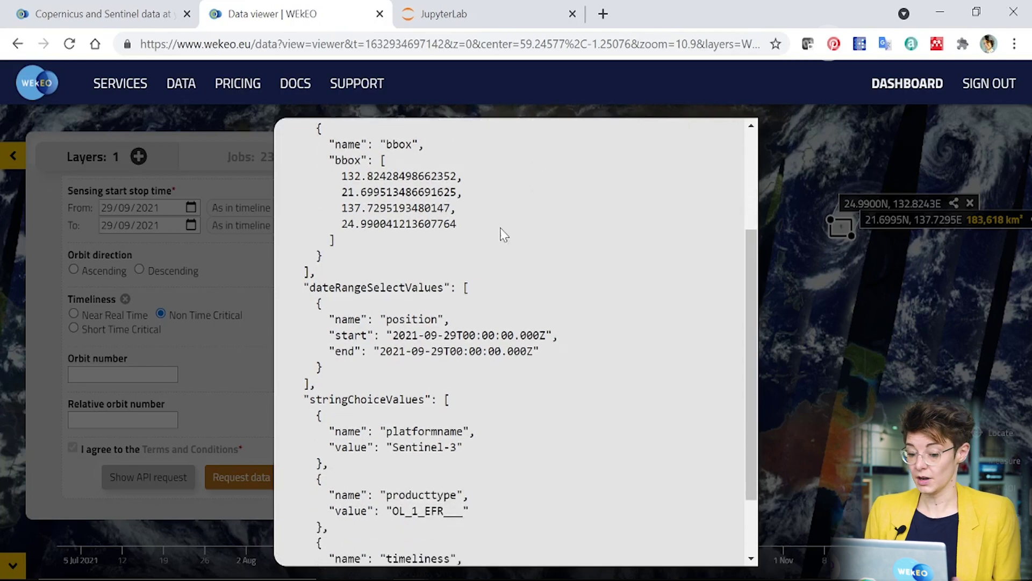
scroll(334, 441, "up", 3)
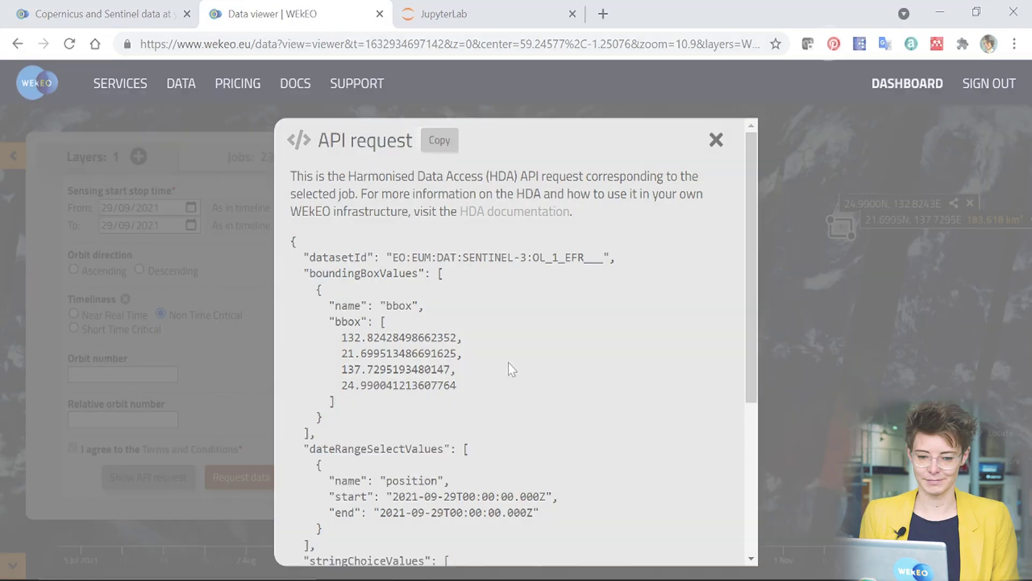
left_click(145, 17)
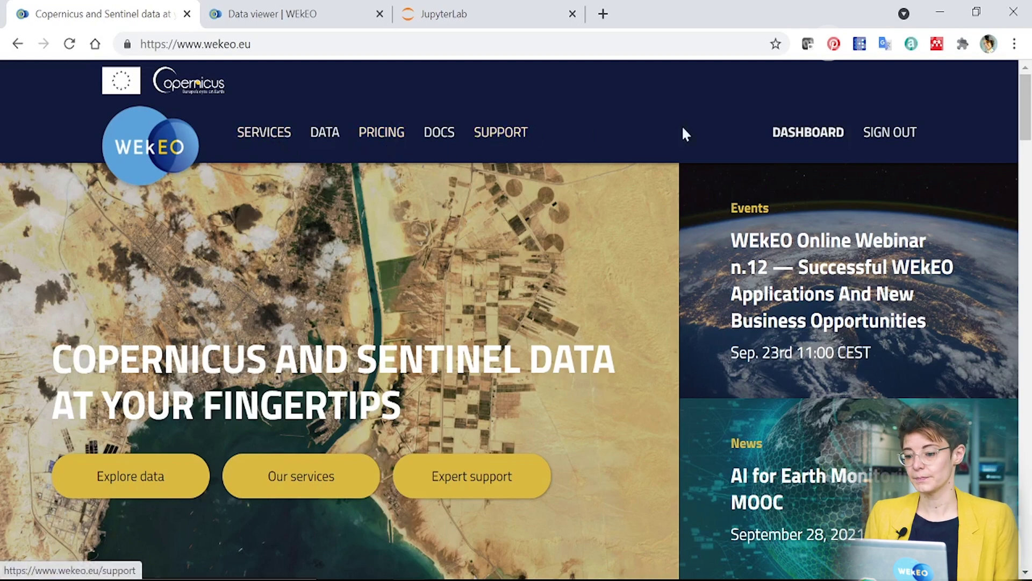
Open the WEkEO DASHBOARD, then move to the JupyterLab workspace tab.
left_click(807, 134)
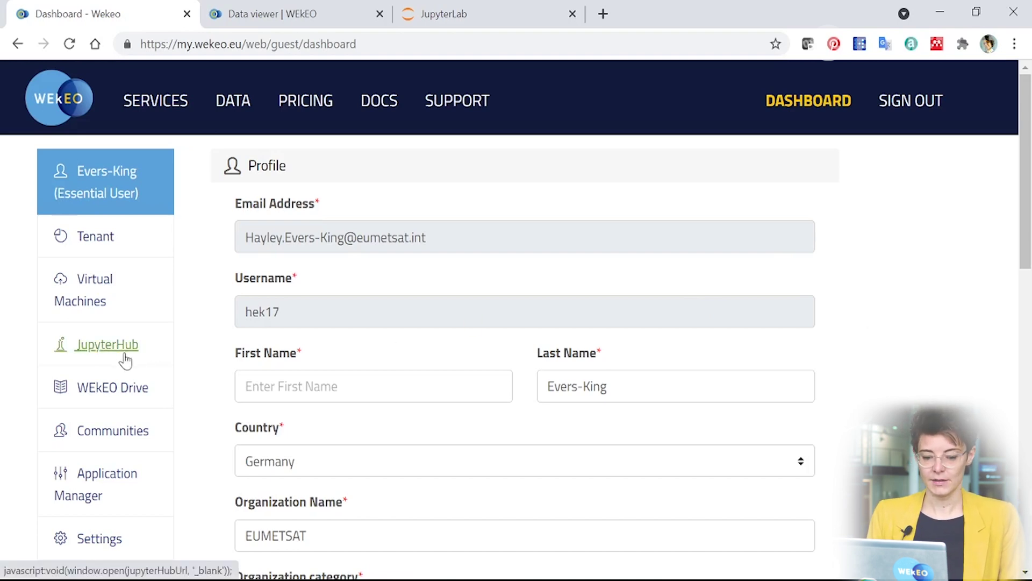
left_click(475, 16)
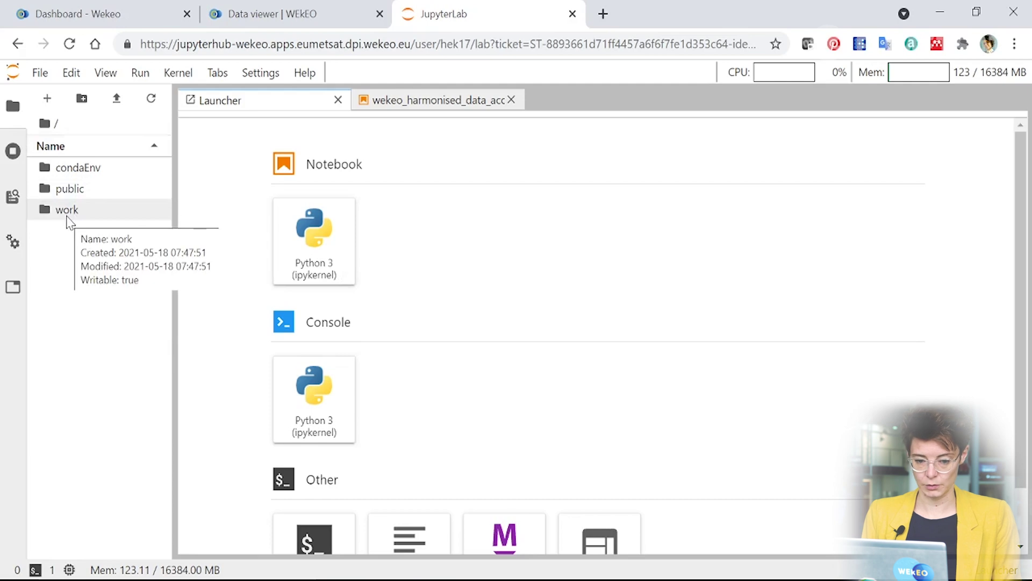
Browse into work, then wekeo-jupyter-lab, then the wekeo-hda folder.
double_click(67, 210)
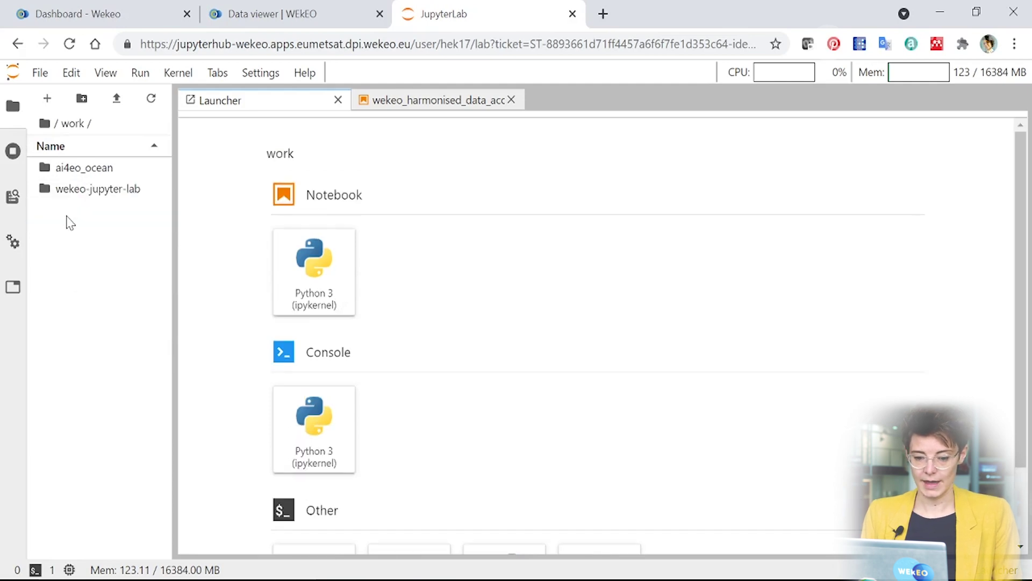
left_click(97, 200)
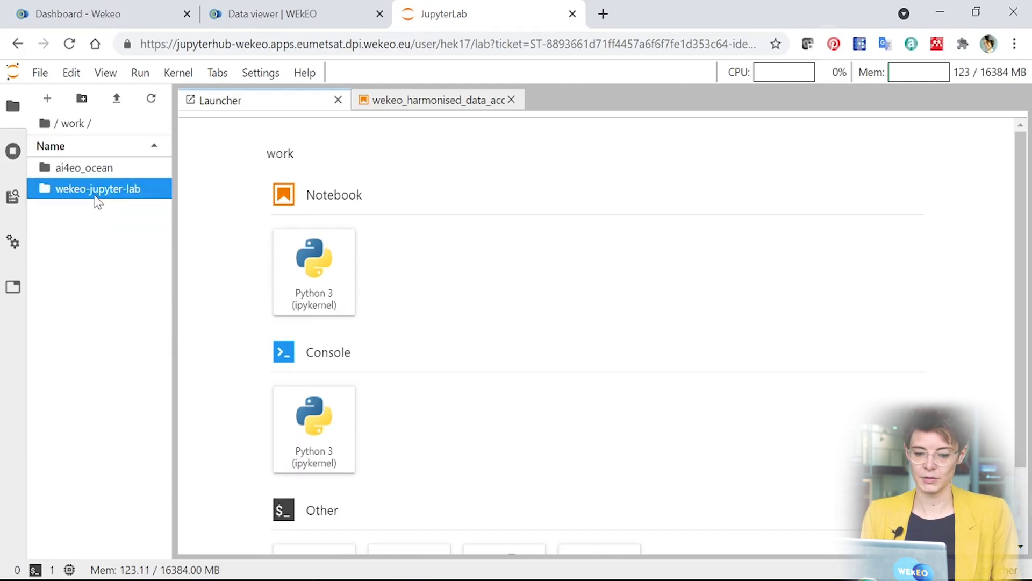
double_click(97, 189)
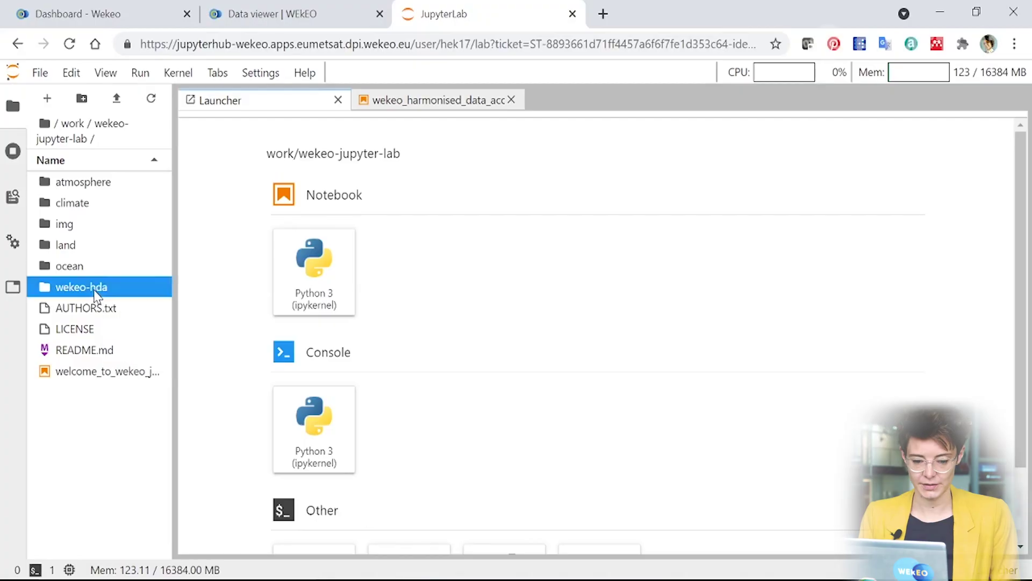
double_click(96, 290)
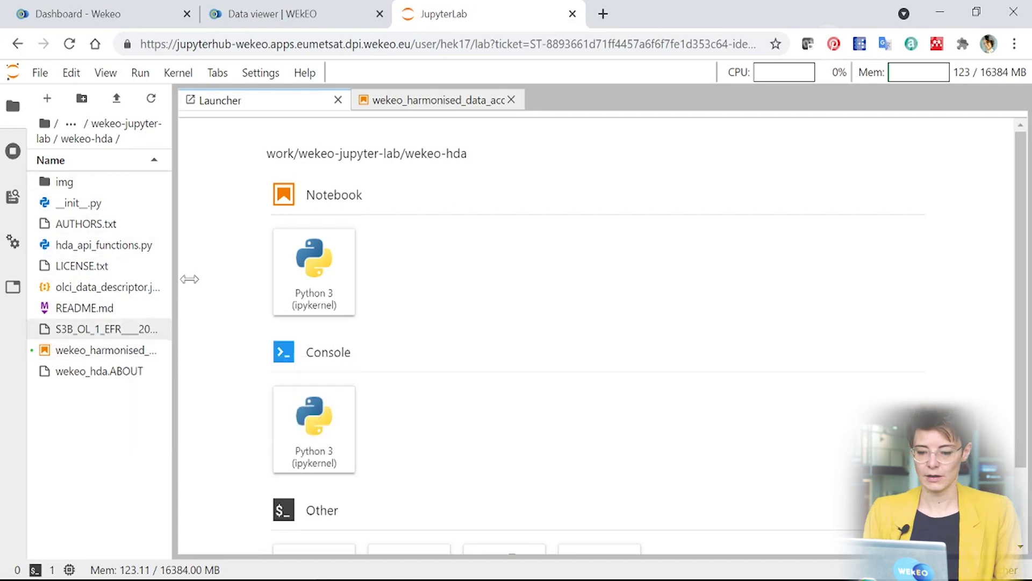
left_click(461, 109)
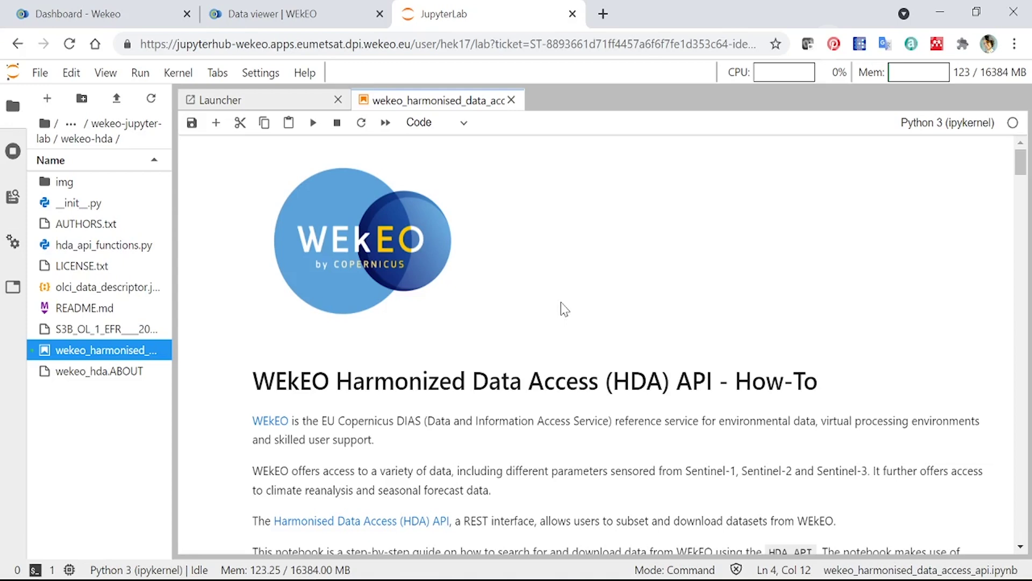
scroll(707, 321, "down", 1)
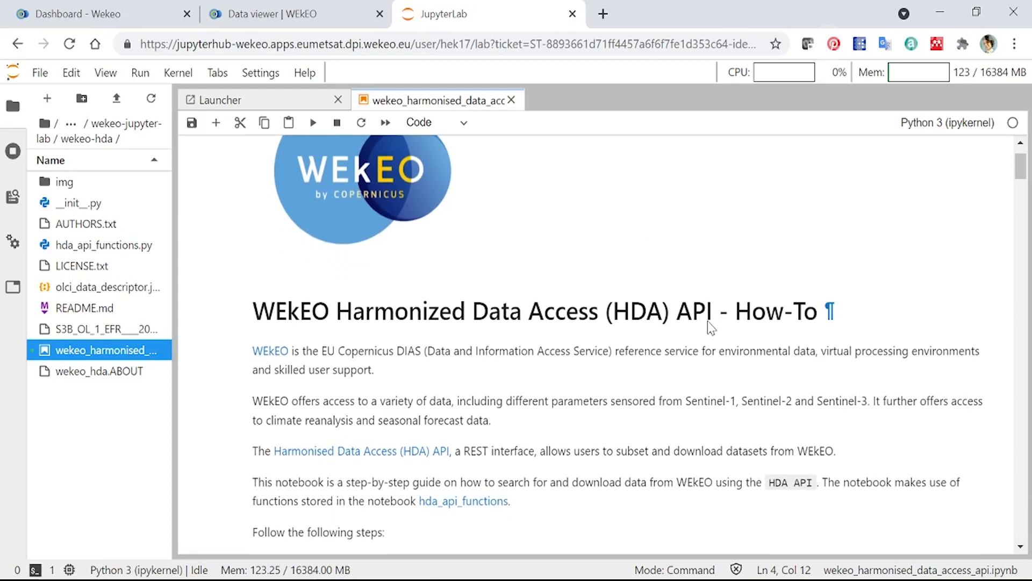
scroll(707, 321, "down", 1)
scroll(707, 321, "down", 1)
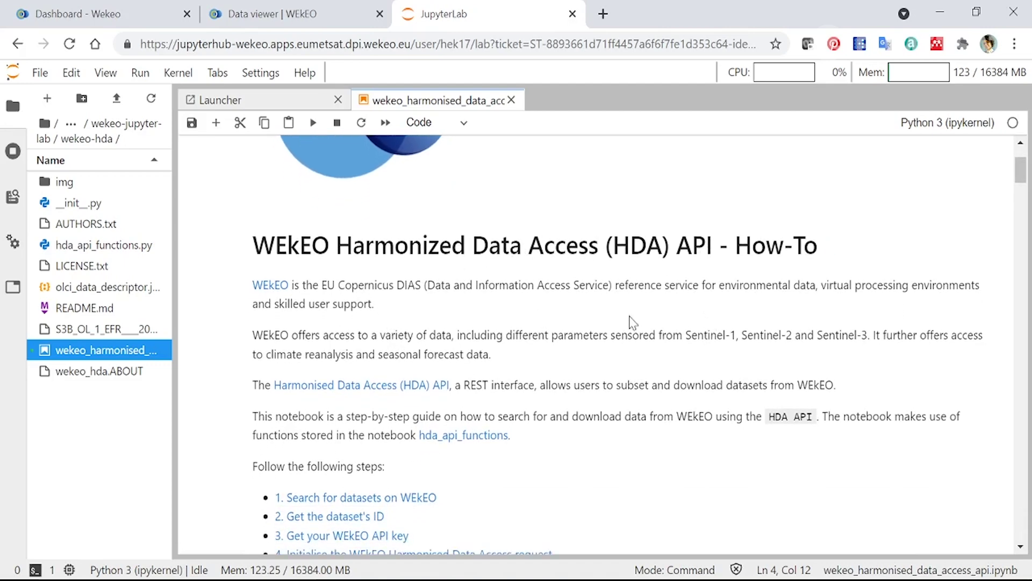
scroll(620, 400, "down", 1)
scroll(619, 404, "down", 2)
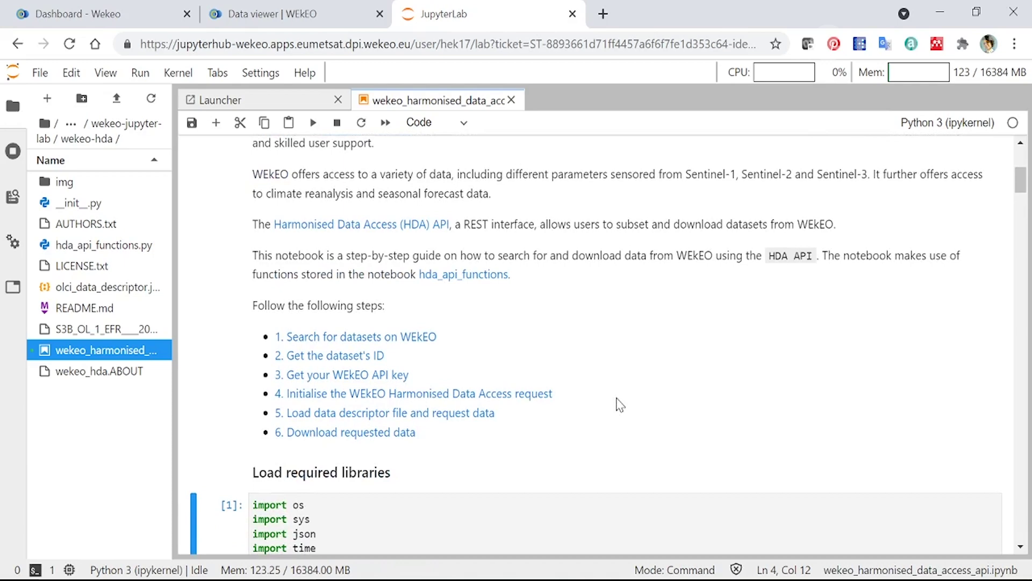
scroll(620, 404, "down", 1)
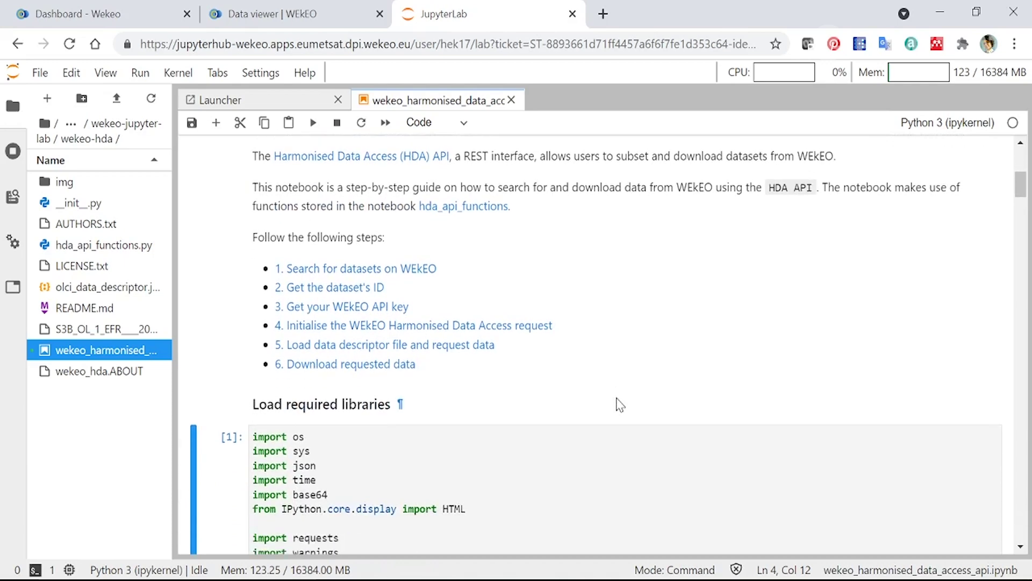
scroll(620, 404, "up", 3)
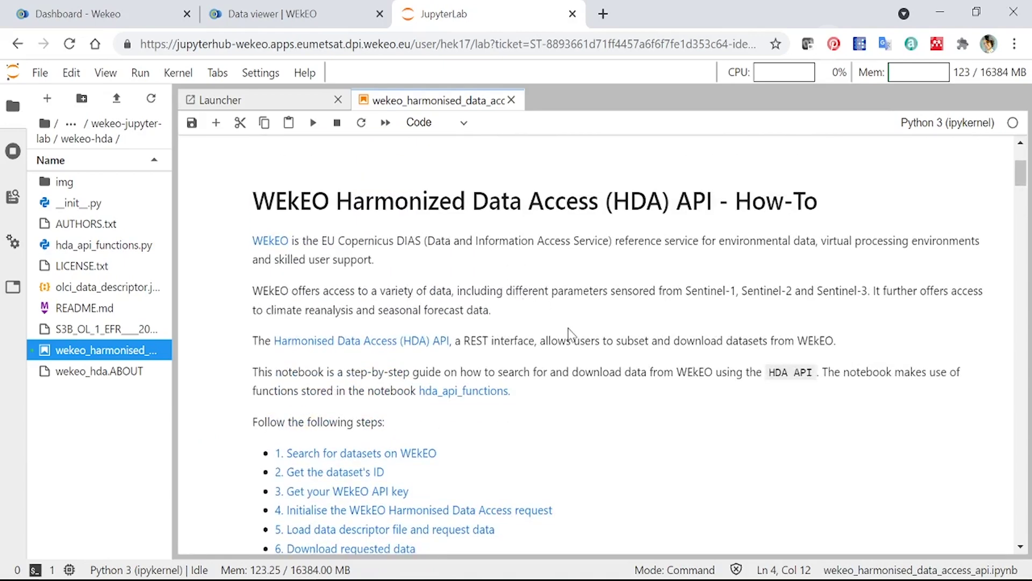
scroll(570, 333, "up", 2)
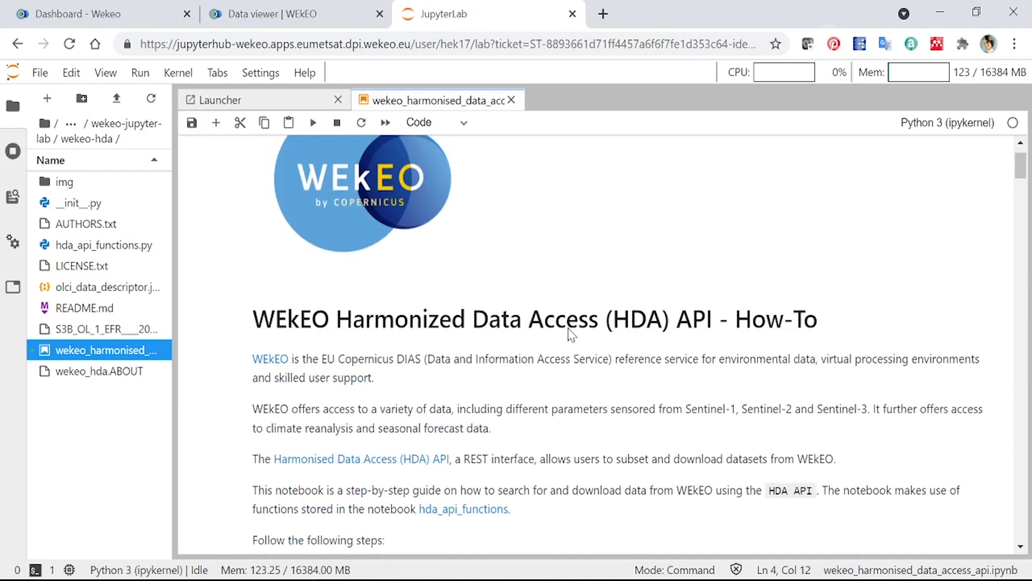
double_click(570, 332)
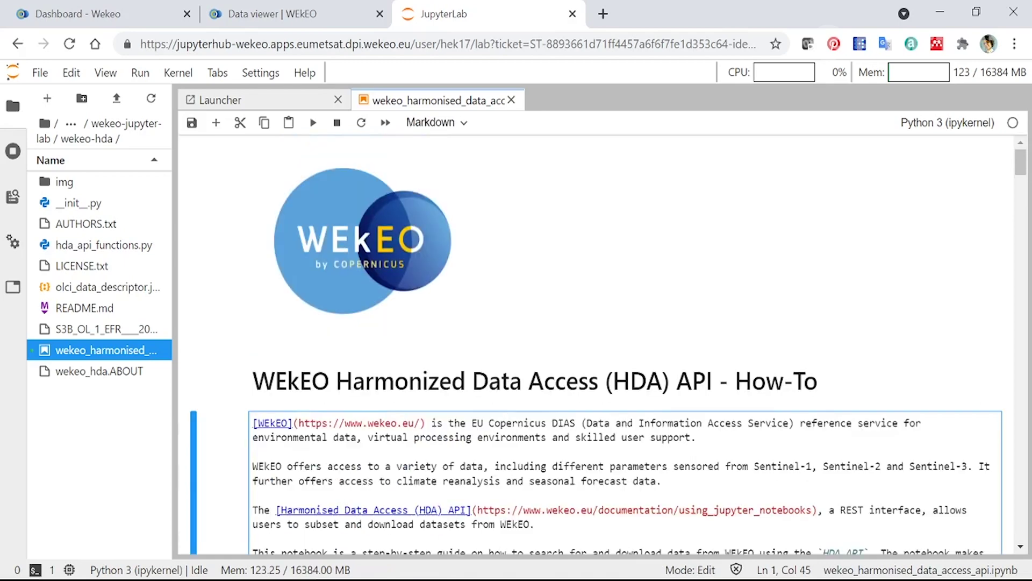
scroll(451, 277, "down", 1)
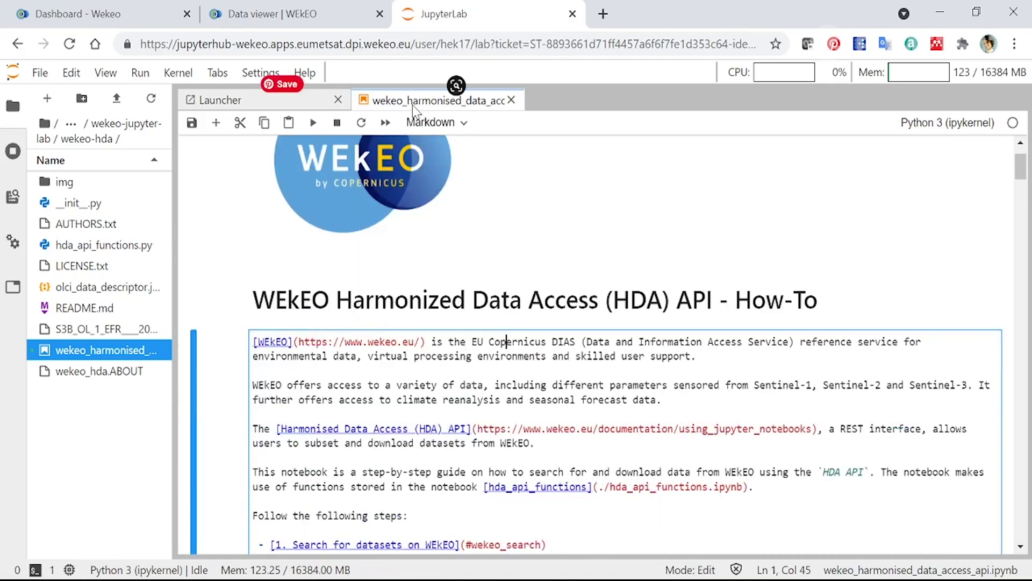
left_click(312, 122)
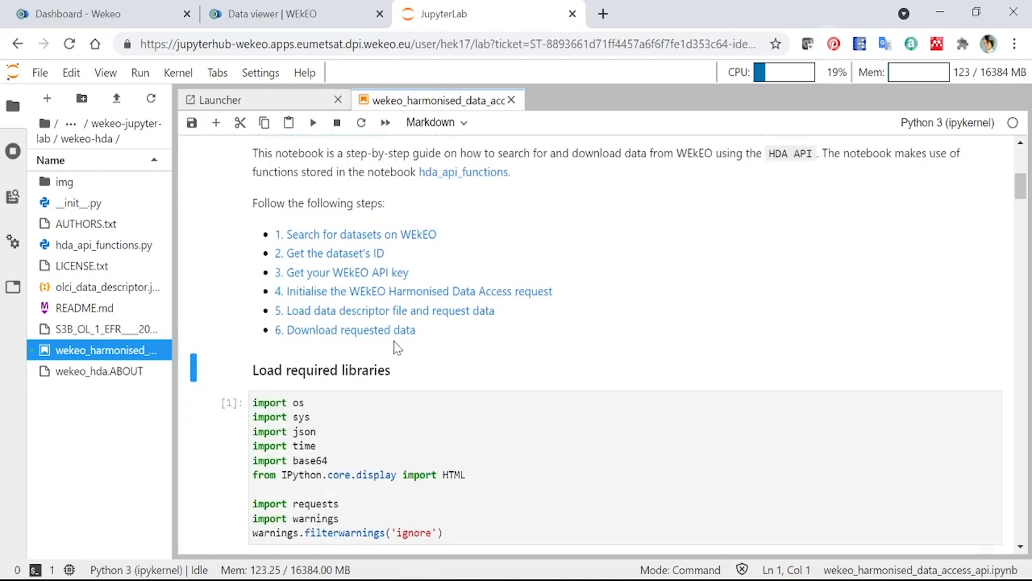
scroll(396, 346, "up", 3)
scroll(395, 348, "down", 3)
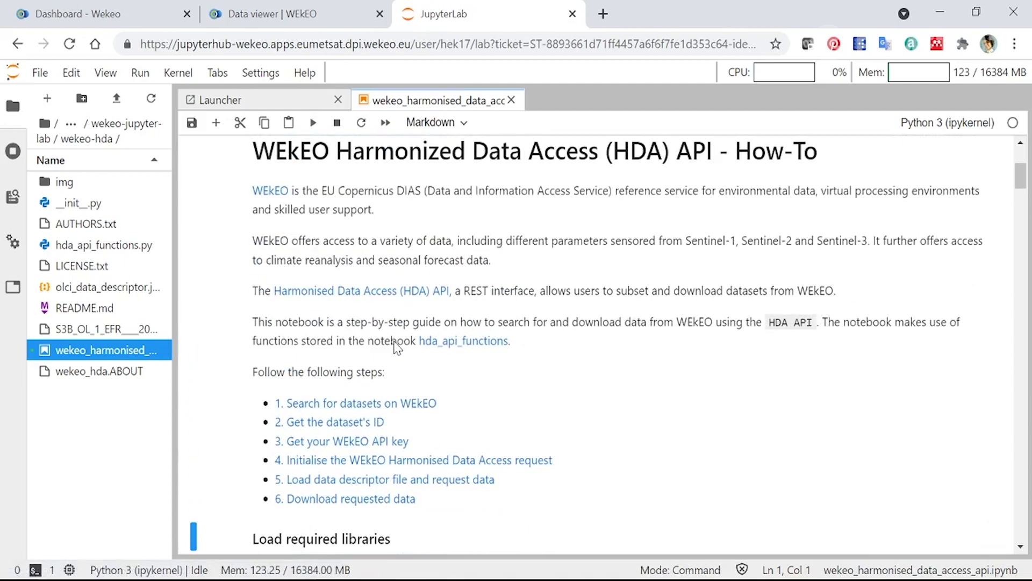
scroll(397, 346, "down", 2)
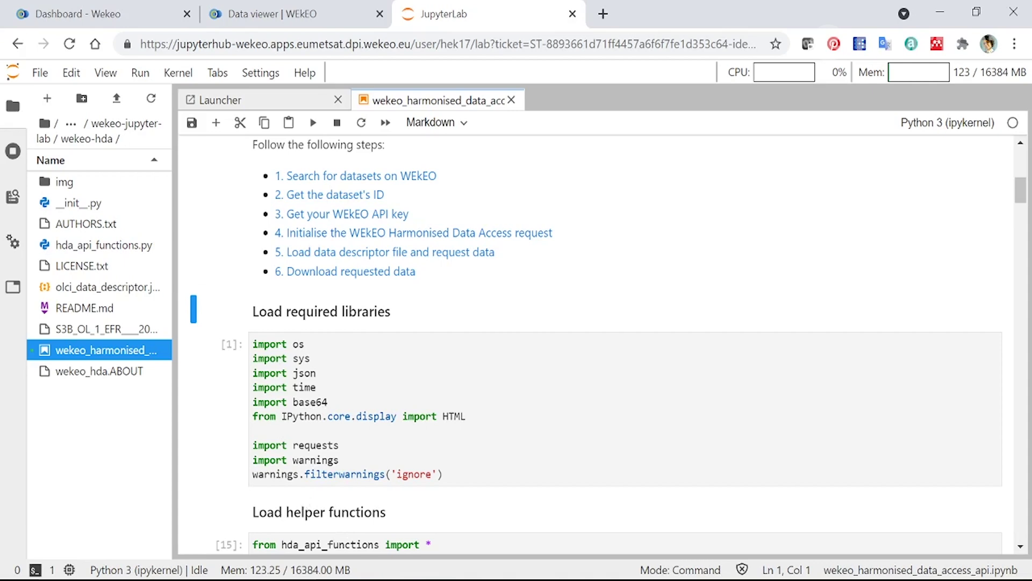
left_click(322, 372)
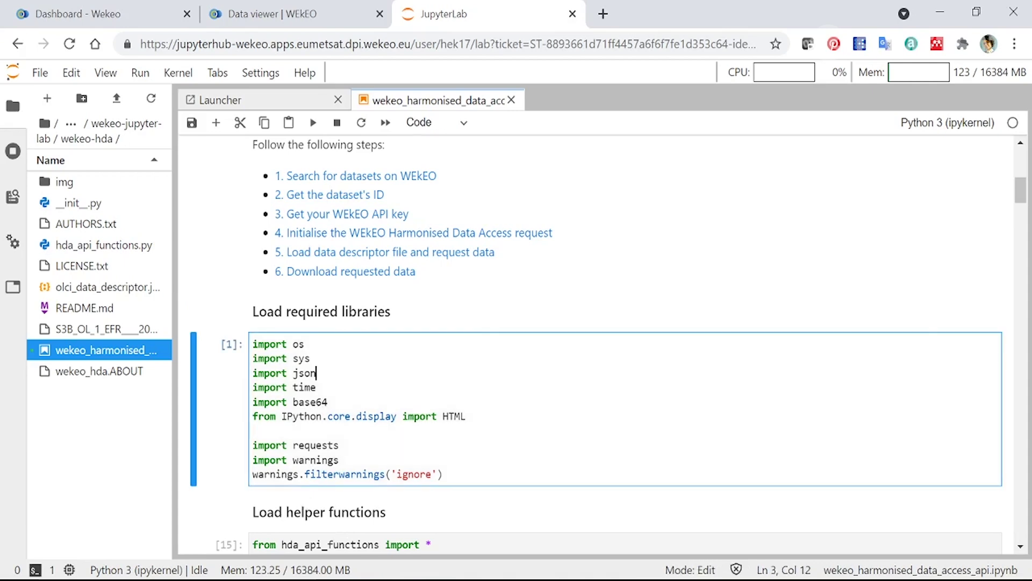
Run the library import cell and the 'from hda_api_functions import *' cell.
left_click(312, 127)
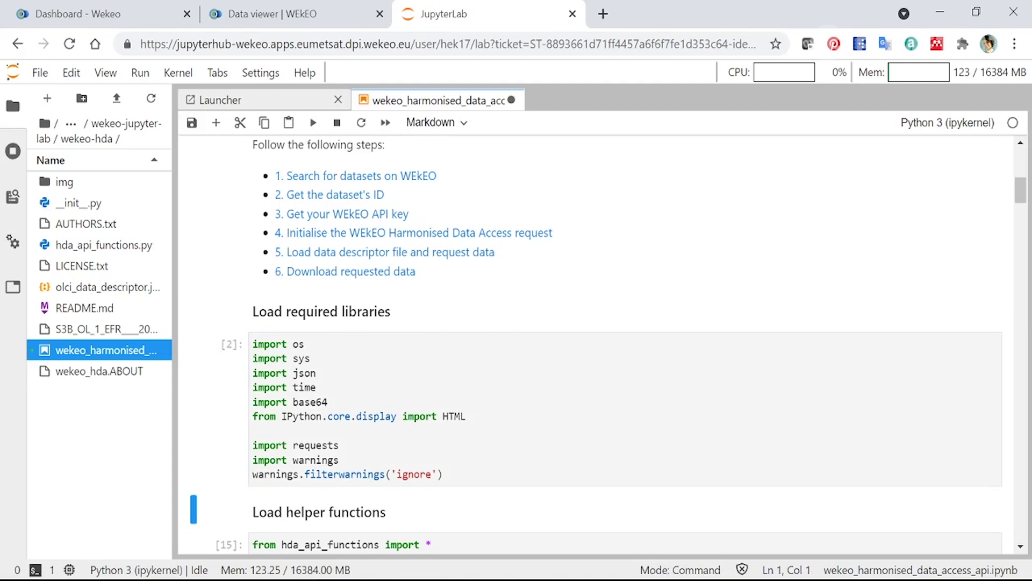
scroll(447, 470, "down", 2)
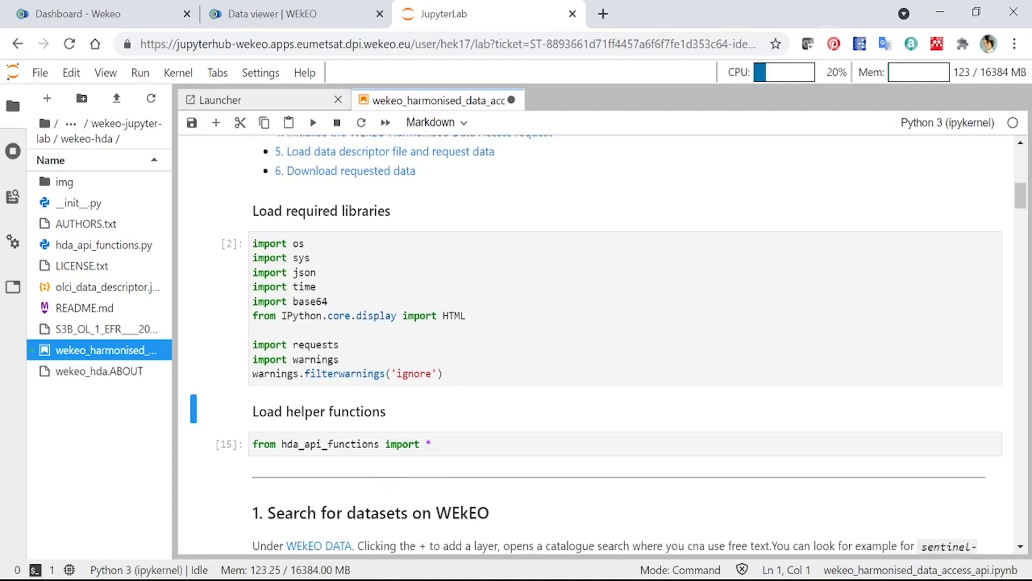
left_click(432, 444)
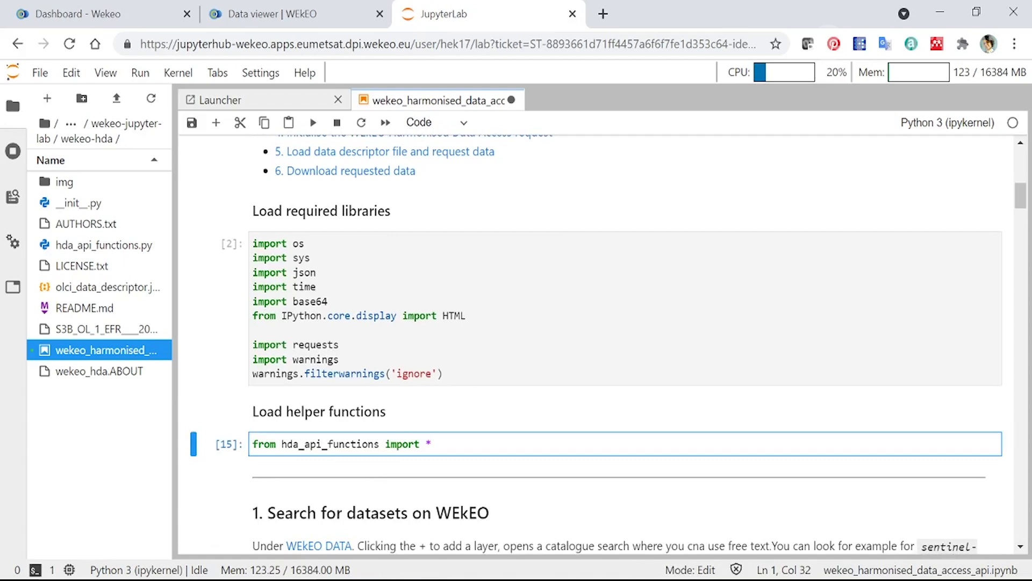
left_click(313, 123)
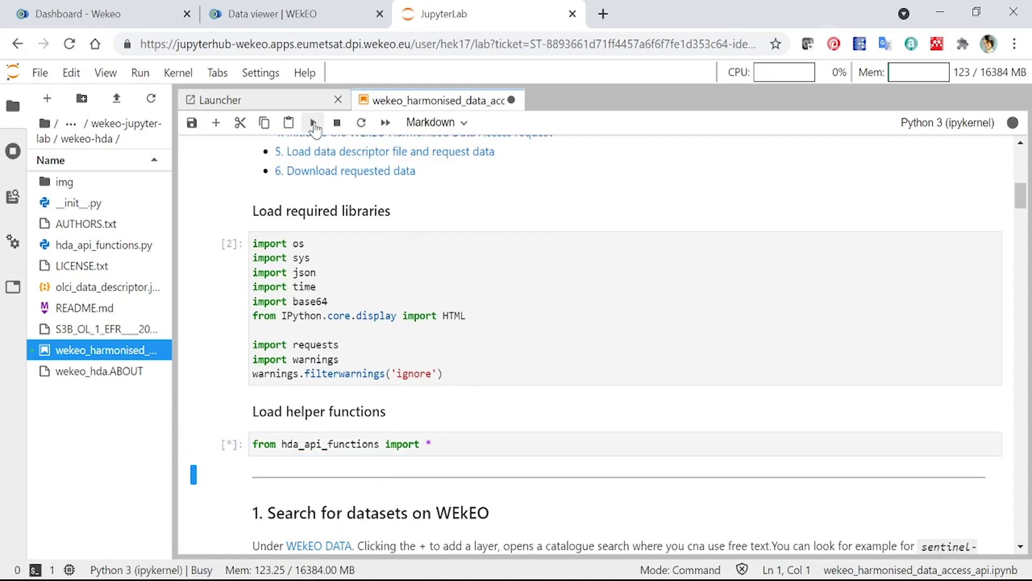
scroll(645, 317, "down", 2)
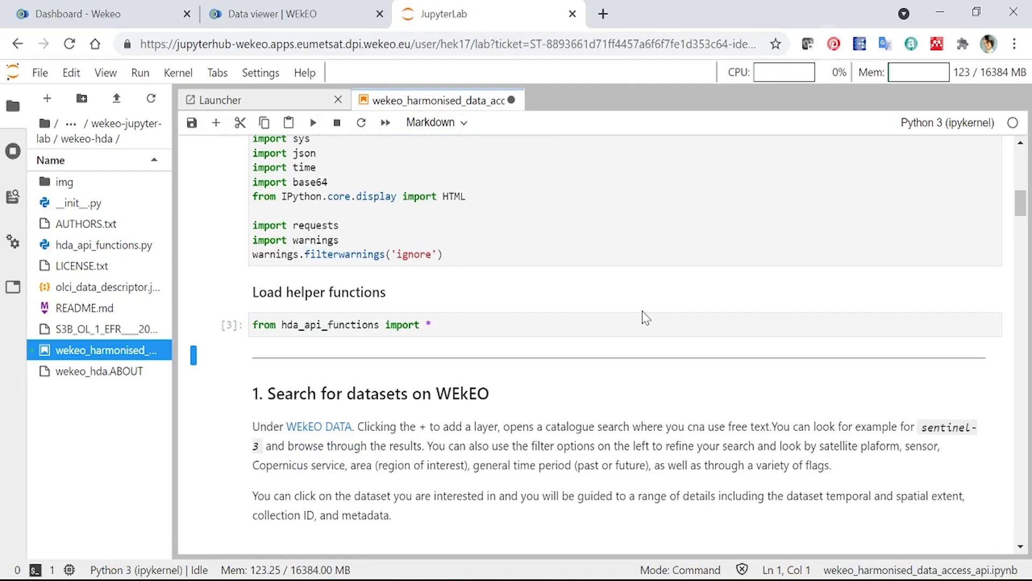
scroll(645, 317, "down", 1)
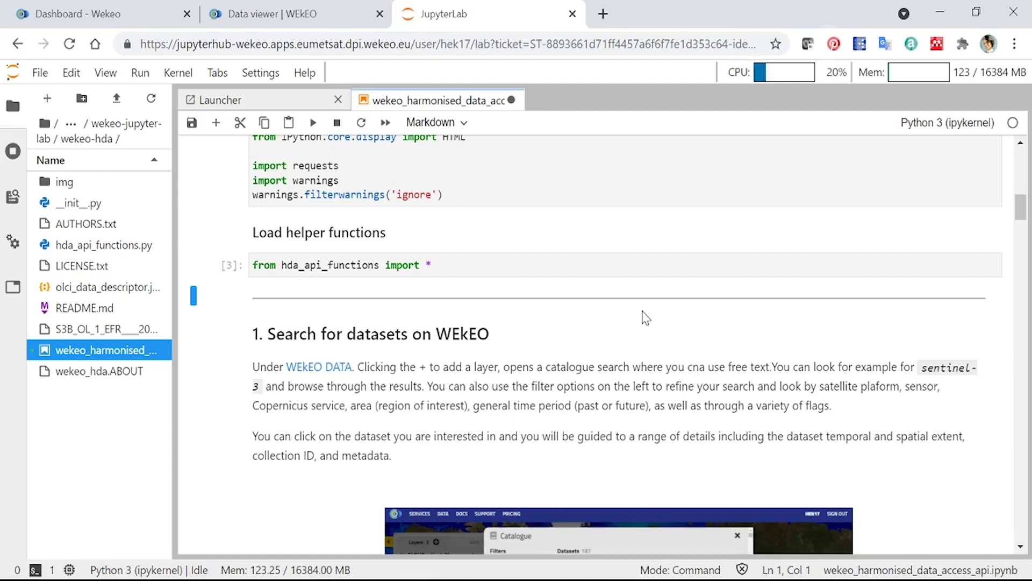
scroll(645, 318, "down", 3)
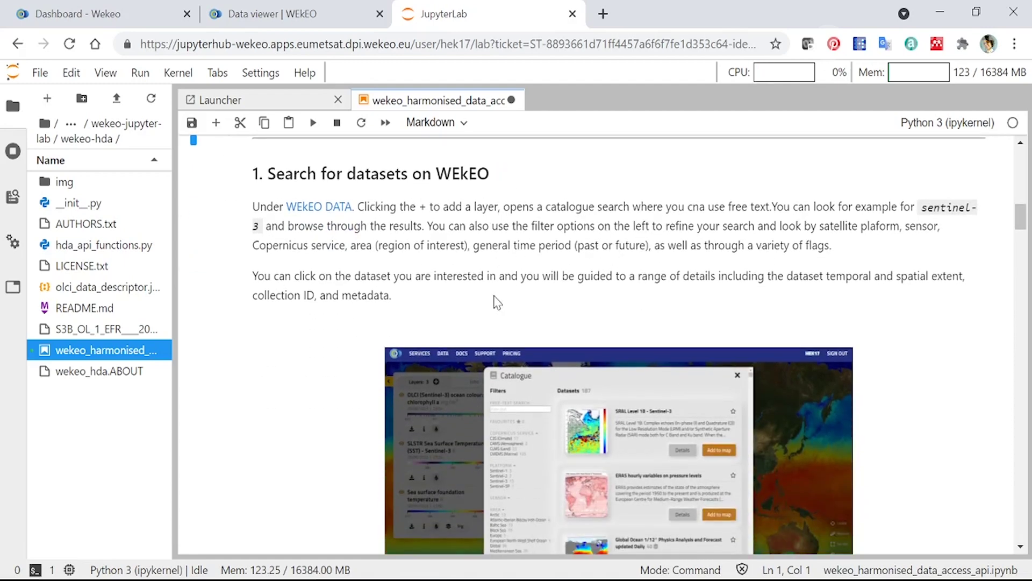
scroll(487, 320, "down", 2)
scroll(485, 319, "down", 1)
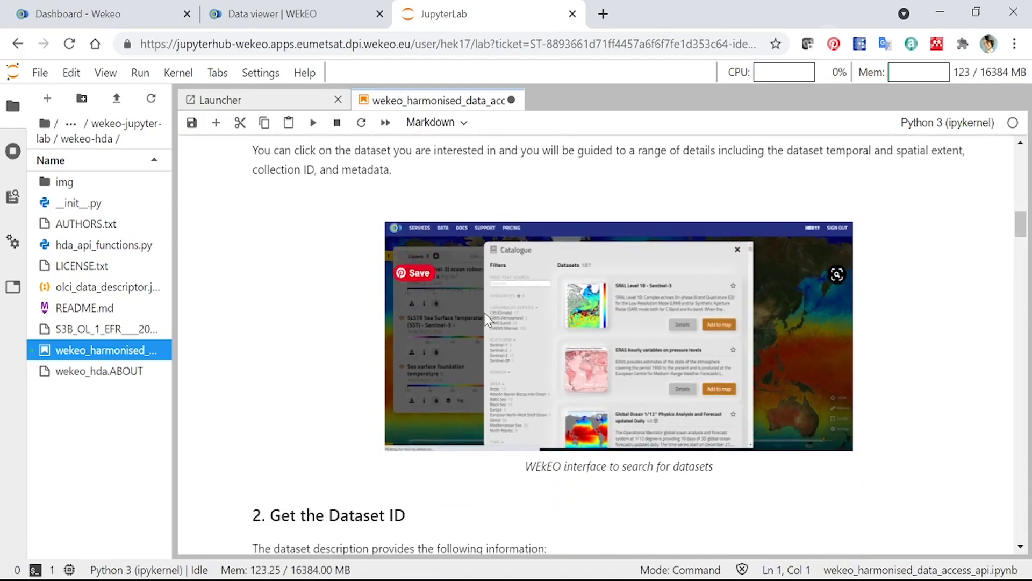
scroll(543, 355, "down", 1)
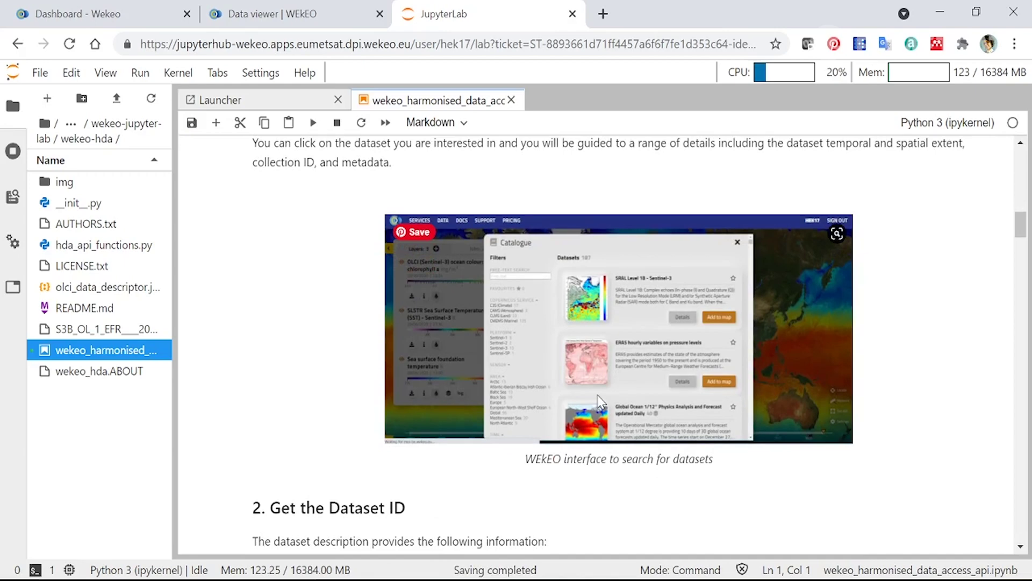
scroll(601, 400, "down", 5)
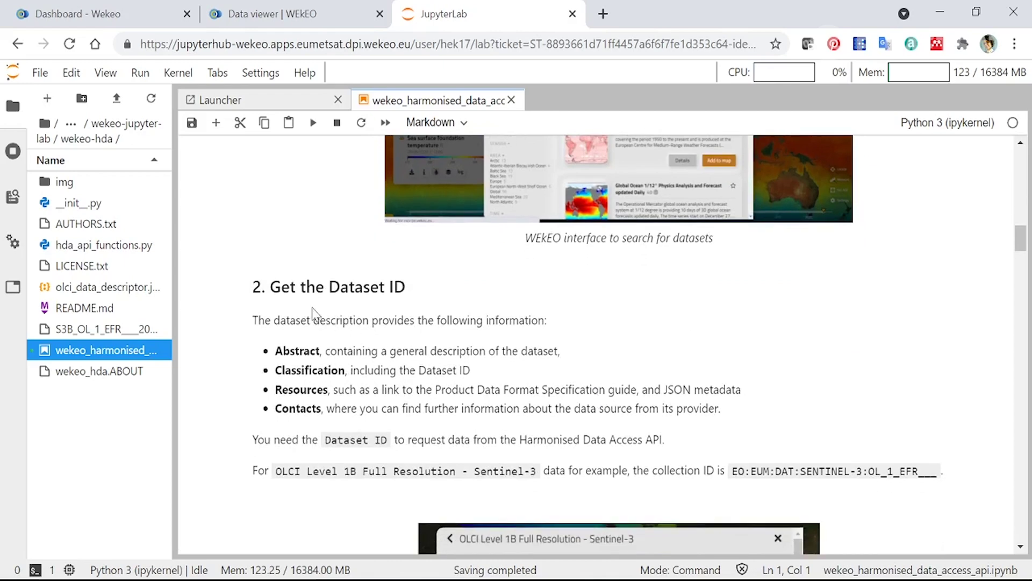
scroll(441, 322, "down", 4)
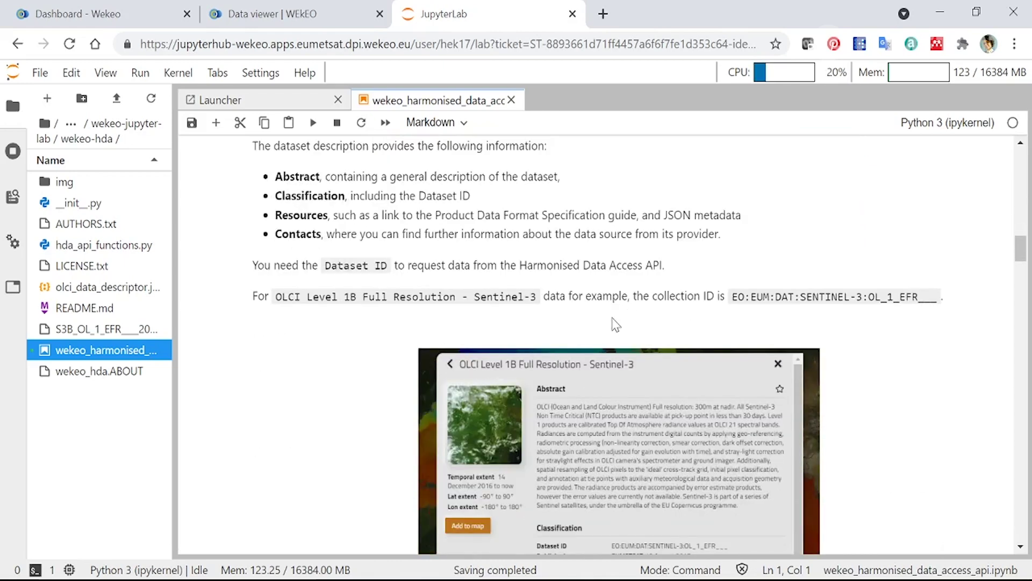
scroll(615, 325, "down", 2)
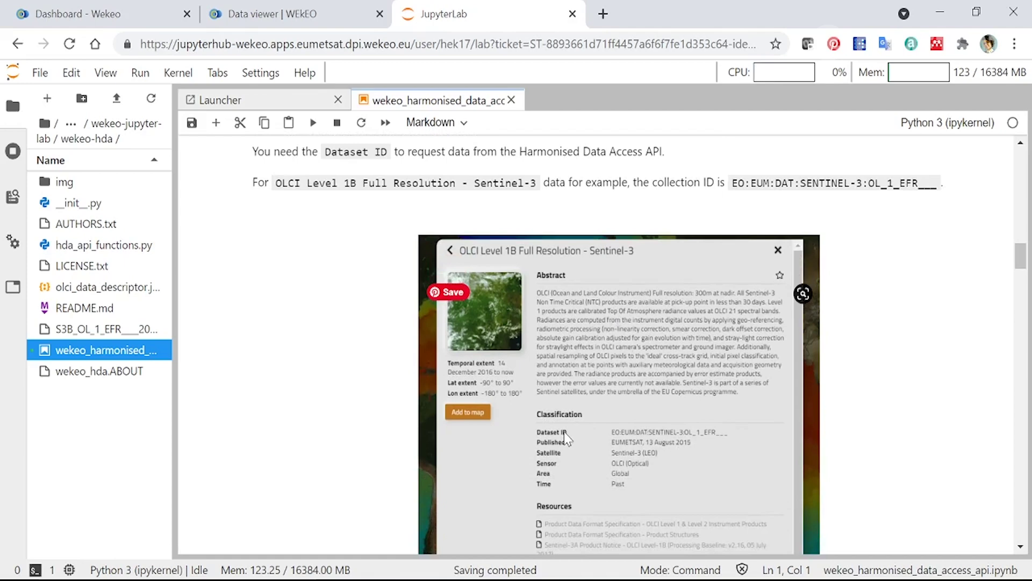
scroll(564, 437, "down", 6)
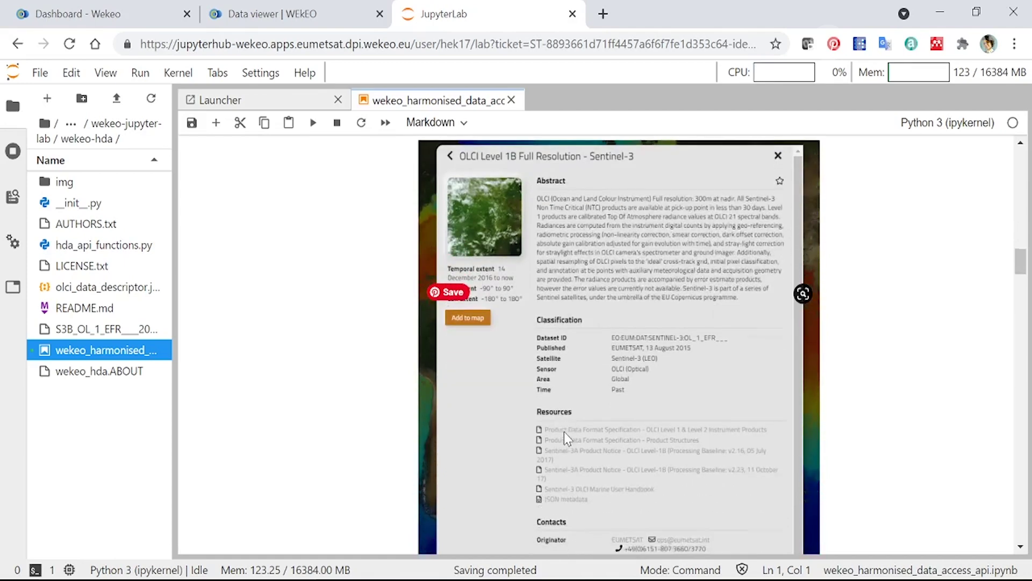
scroll(563, 431, "down", 1)
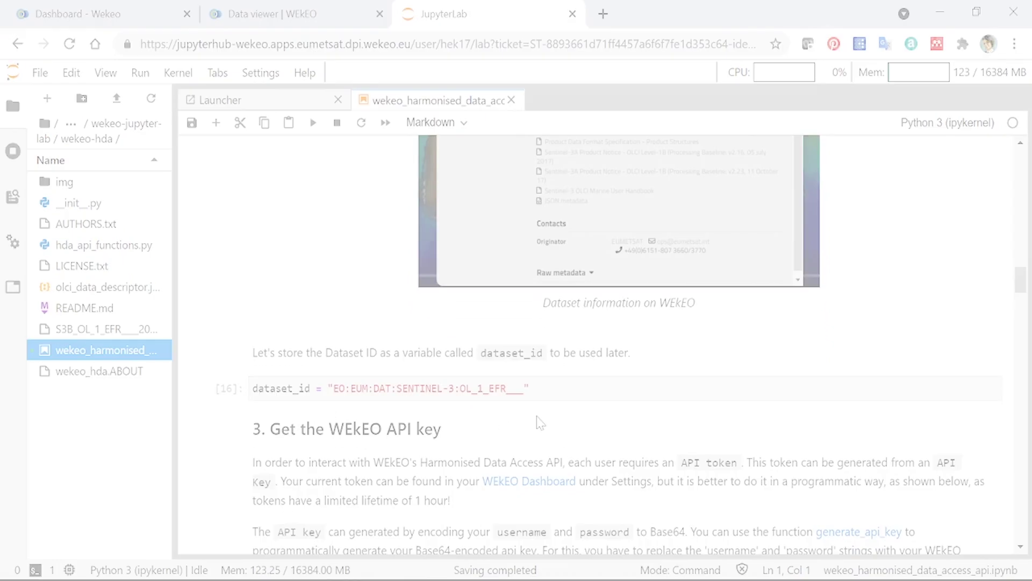
scroll(536, 408, "down", 1)
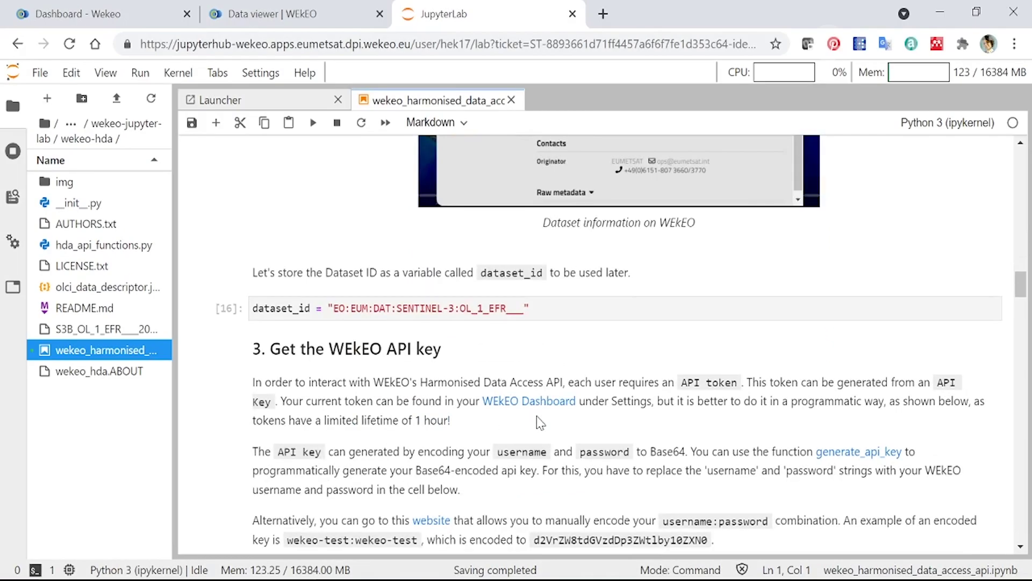
scroll(591, 352, "down", 1)
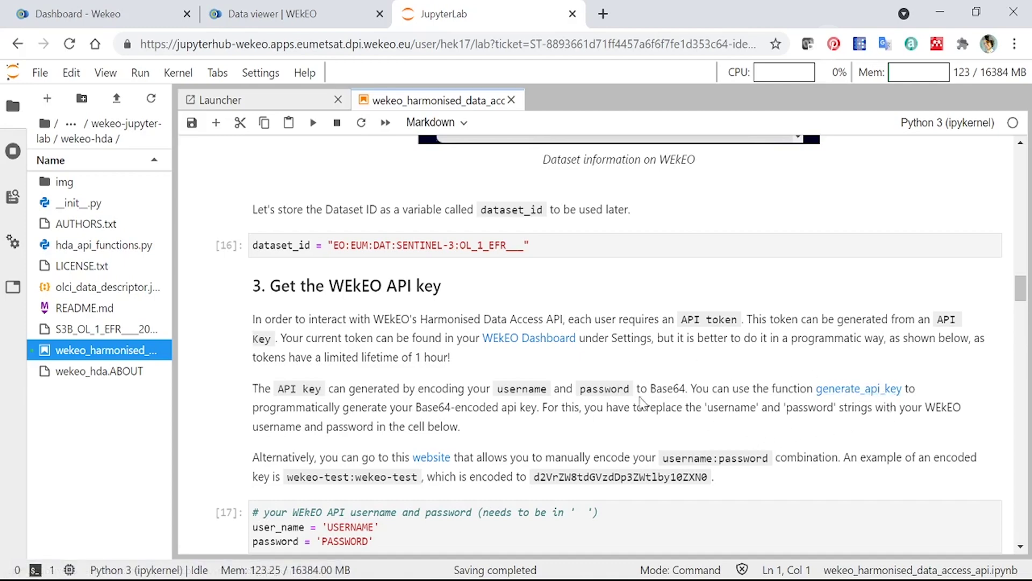
scroll(632, 436, "down", 2)
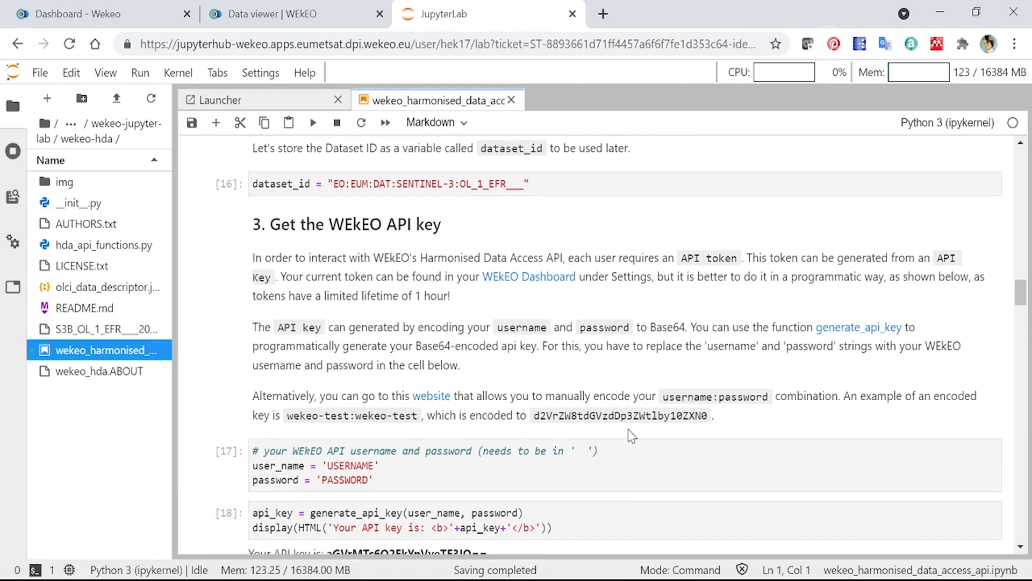
scroll(632, 435, "down", 4)
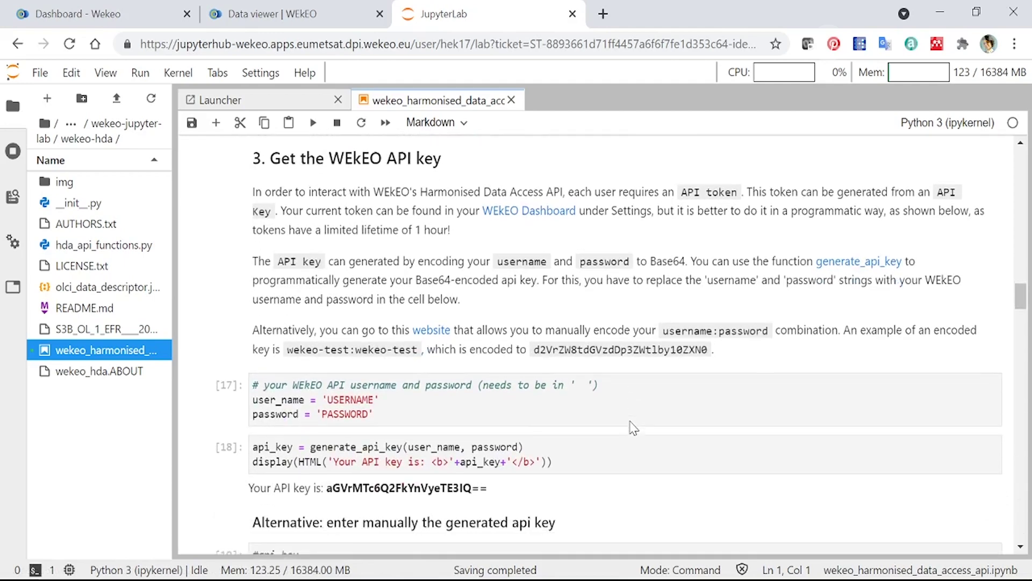
scroll(632, 431, "down", 2)
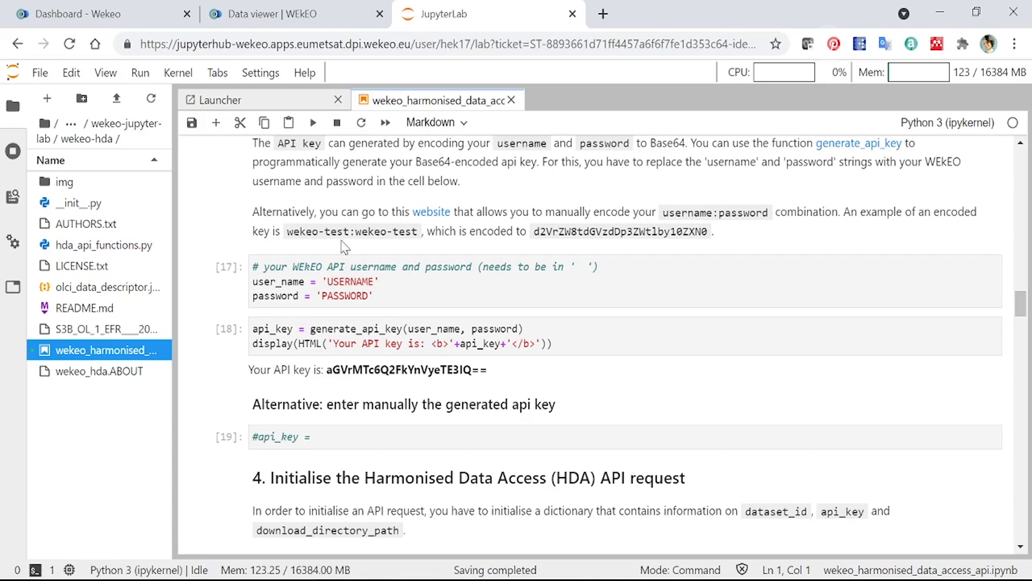
scroll(610, 345, "down", 1)
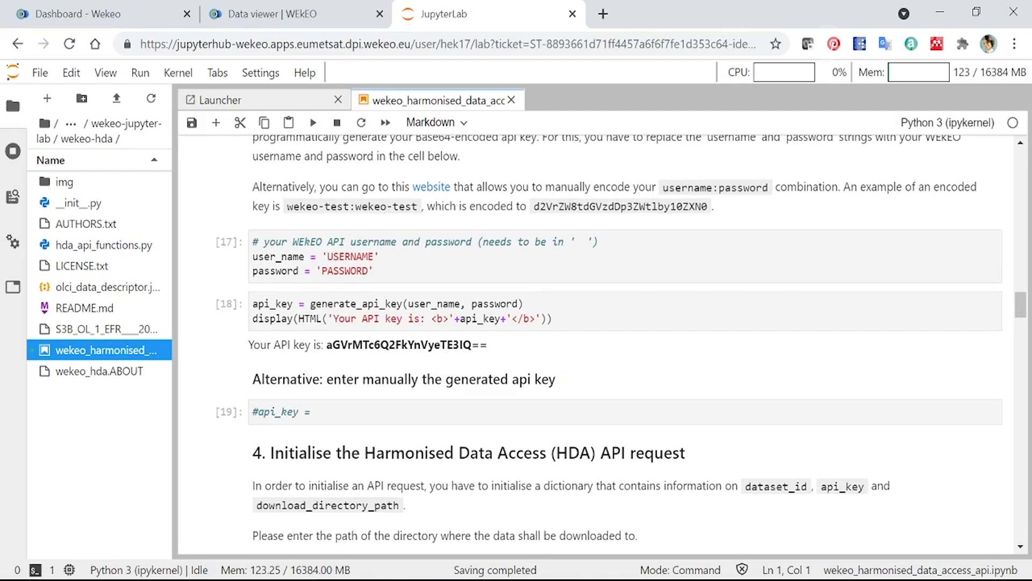
scroll(537, 275, "down", 2)
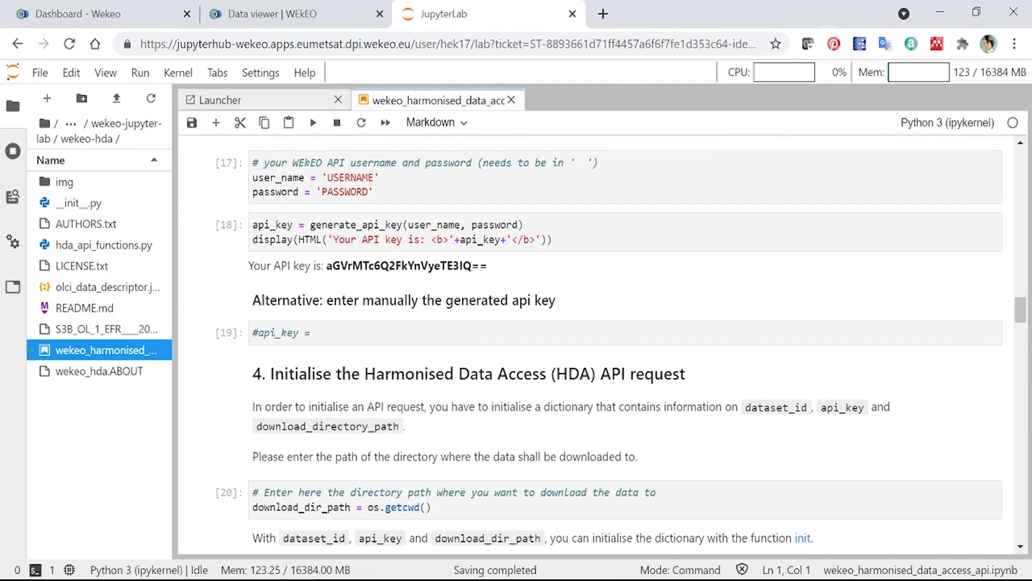
scroll(436, 233, "down", 4)
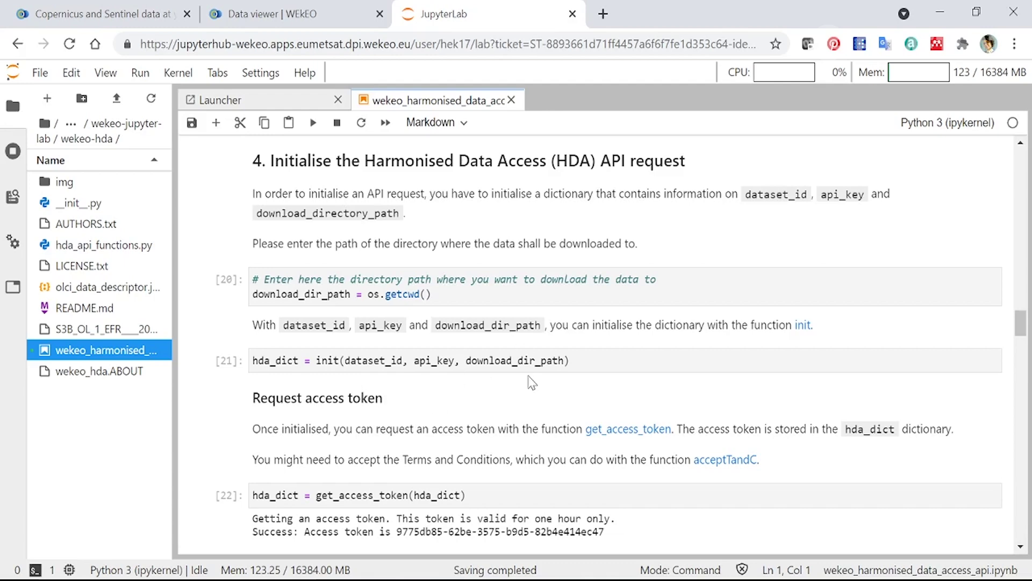
Scroll the notebook down to section 5, 'Load data descriptor file and request data'.
scroll(531, 382, "down", 3)
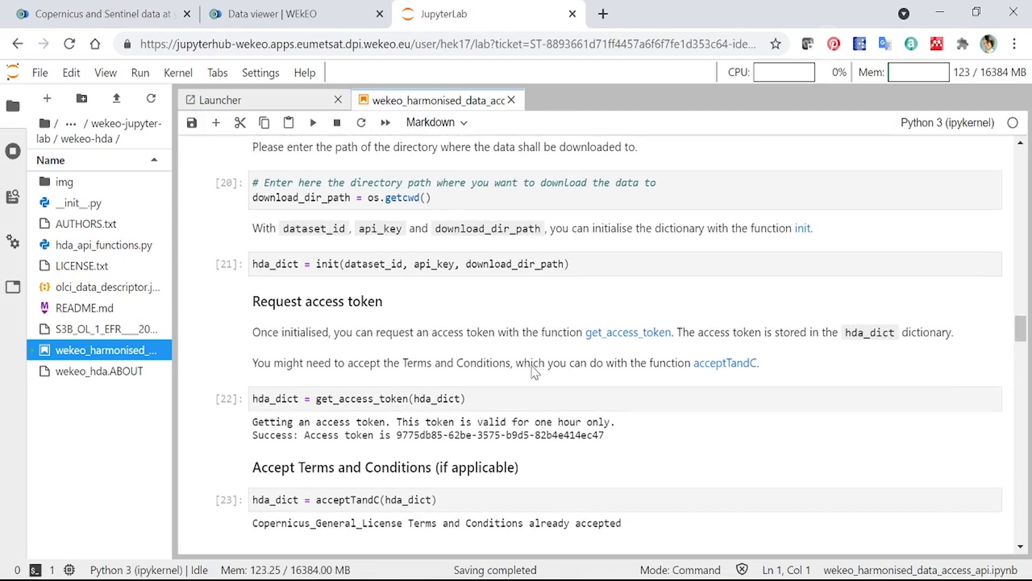
scroll(622, 364, "down", 2)
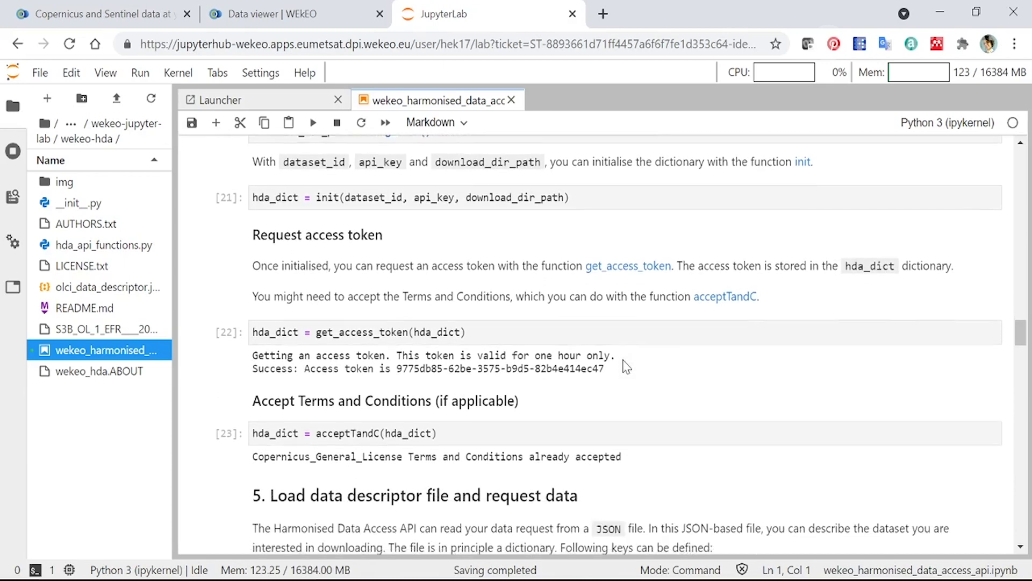
scroll(626, 367, "down", 1)
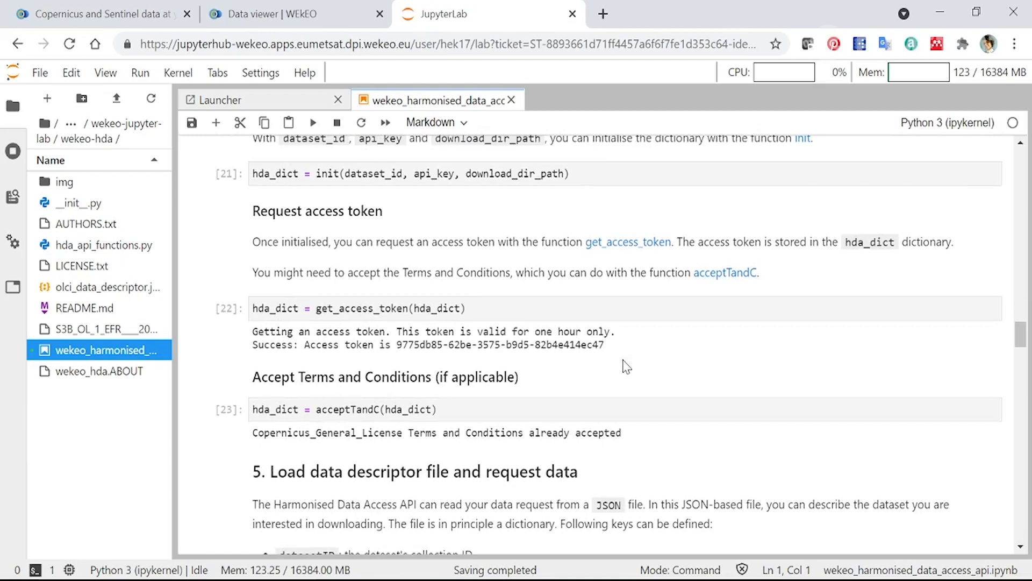
scroll(626, 367, "down", 8)
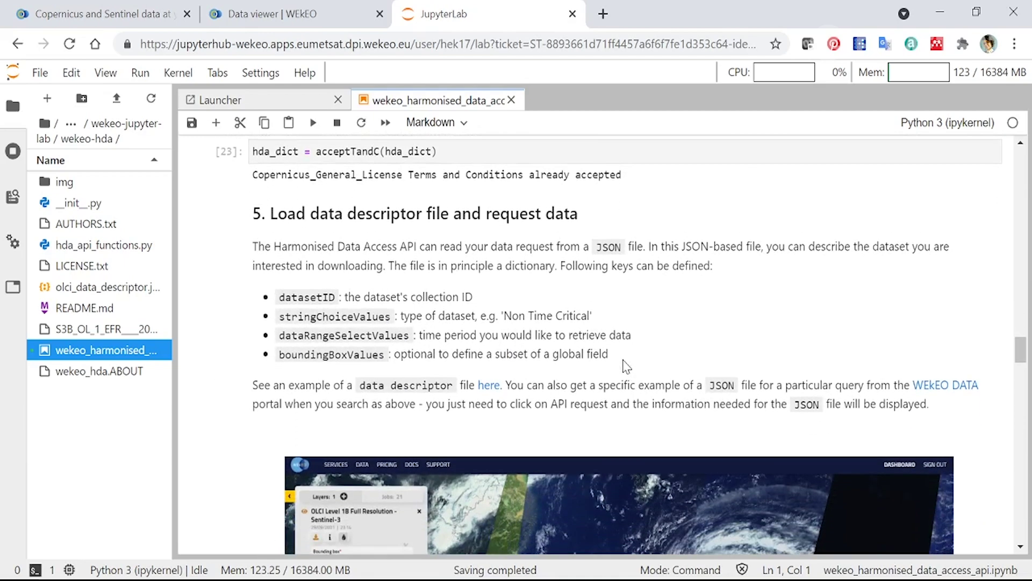
scroll(626, 367, "down", 2)
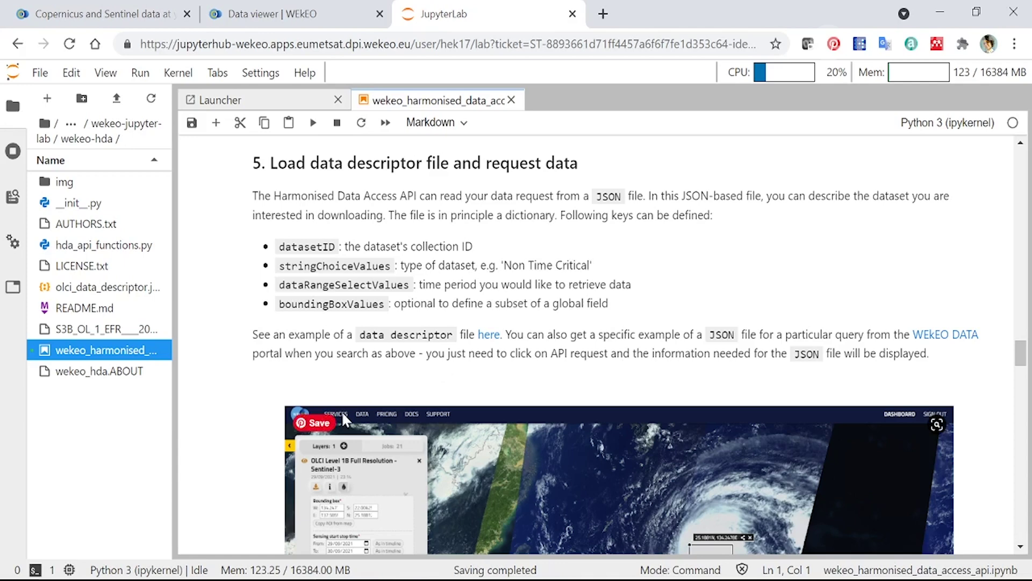
Open olci_data_descriptor.json from the file browser in a new tab.
double_click(111, 291)
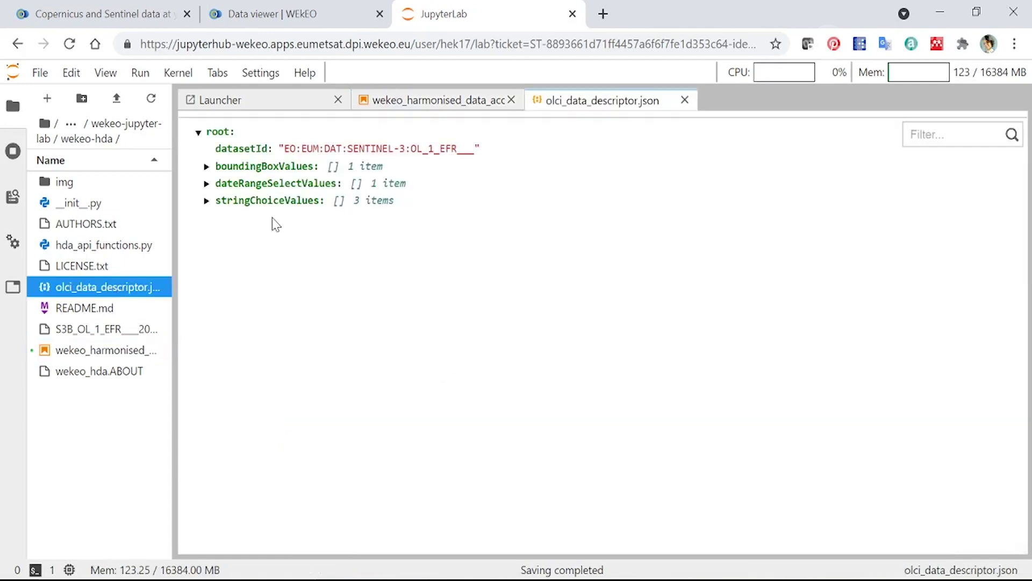
Expand boundingBoxValues, dateRangeSelectValues, entry 0 and bbox to see the coordinates, then close the file.
left_click(206, 168)
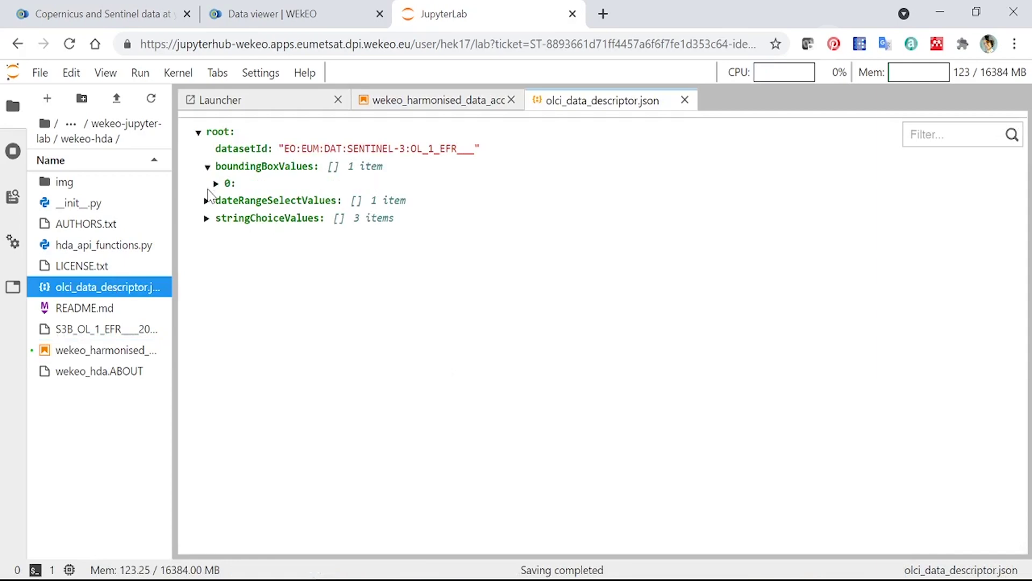
left_click(207, 201)
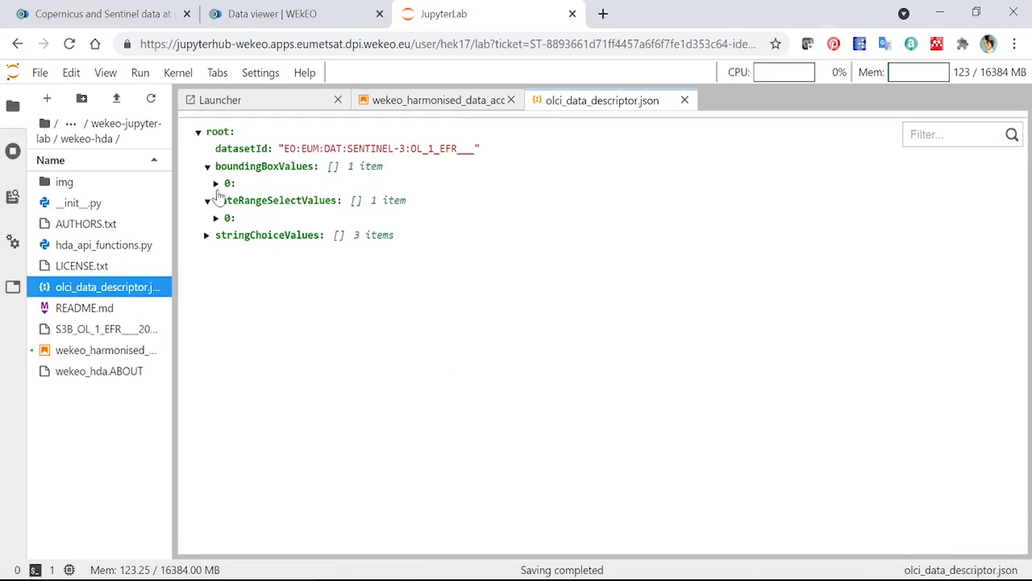
left_click(216, 184)
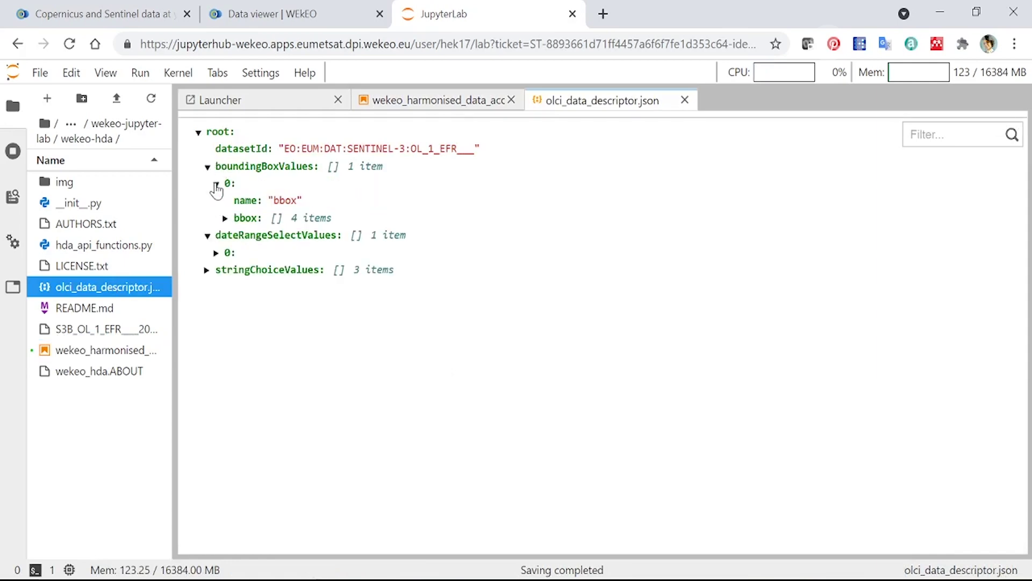
left_click(225, 218)
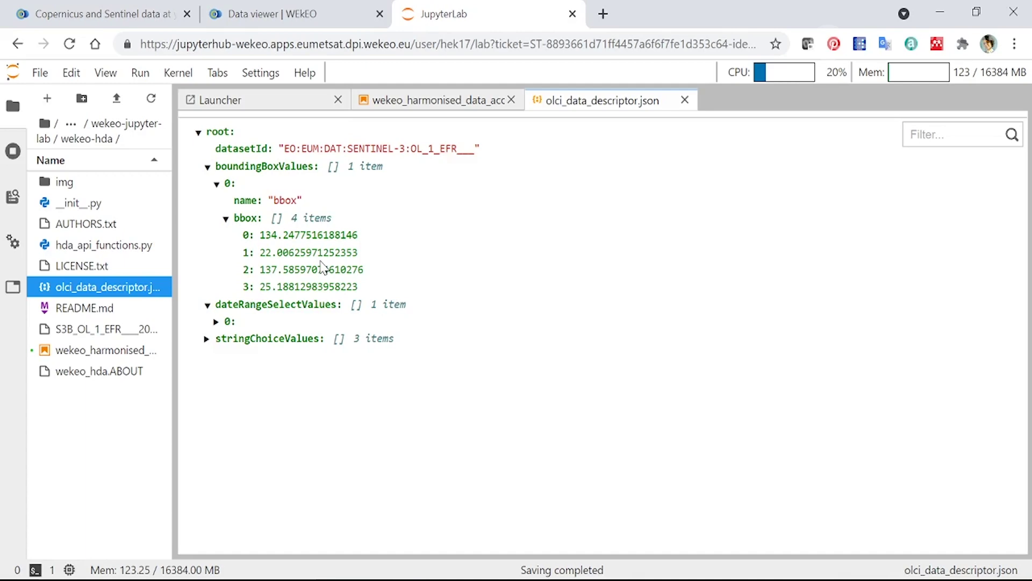
left_click(685, 100)
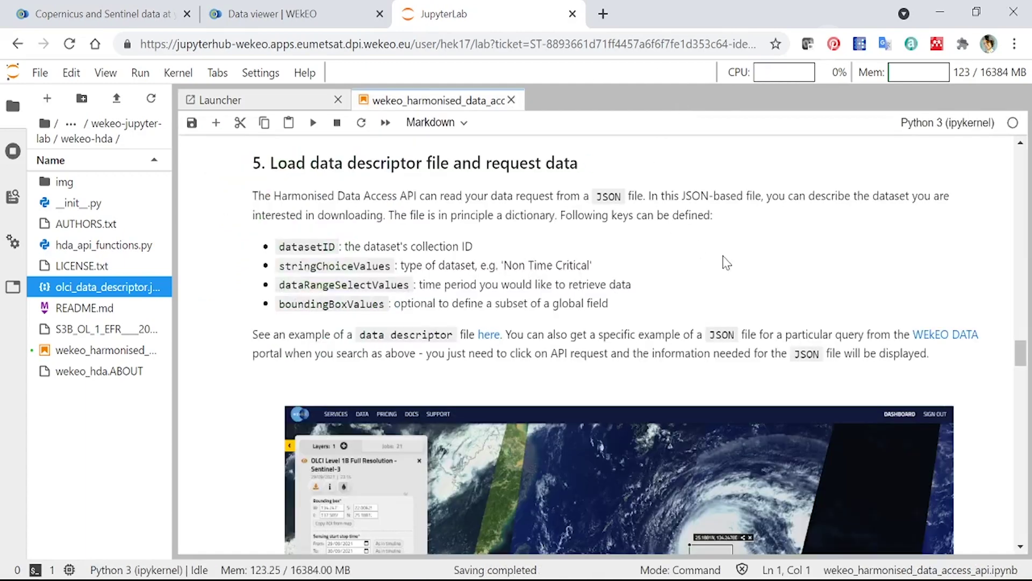
Scroll past the example images and JSON cells to the 'Initiate the request by assigning a job ID' cell.
scroll(726, 262, "down", 5)
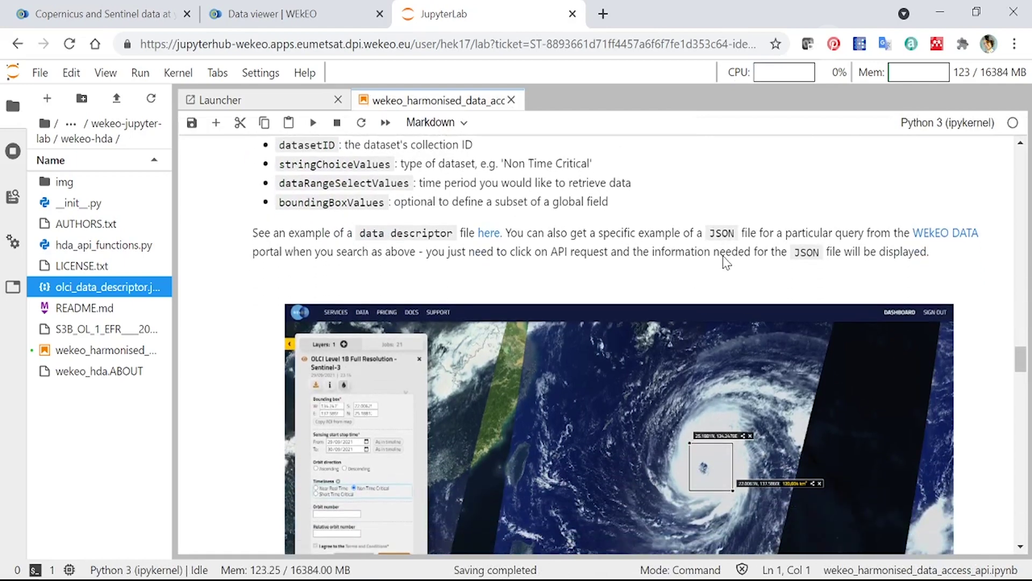
scroll(723, 263, "down", 2)
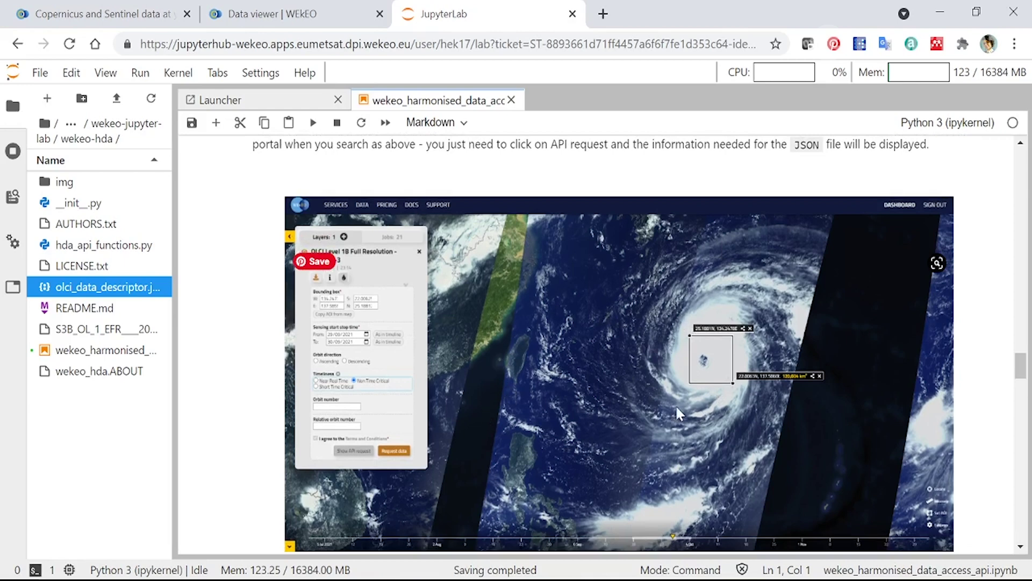
scroll(701, 387, "down", 6)
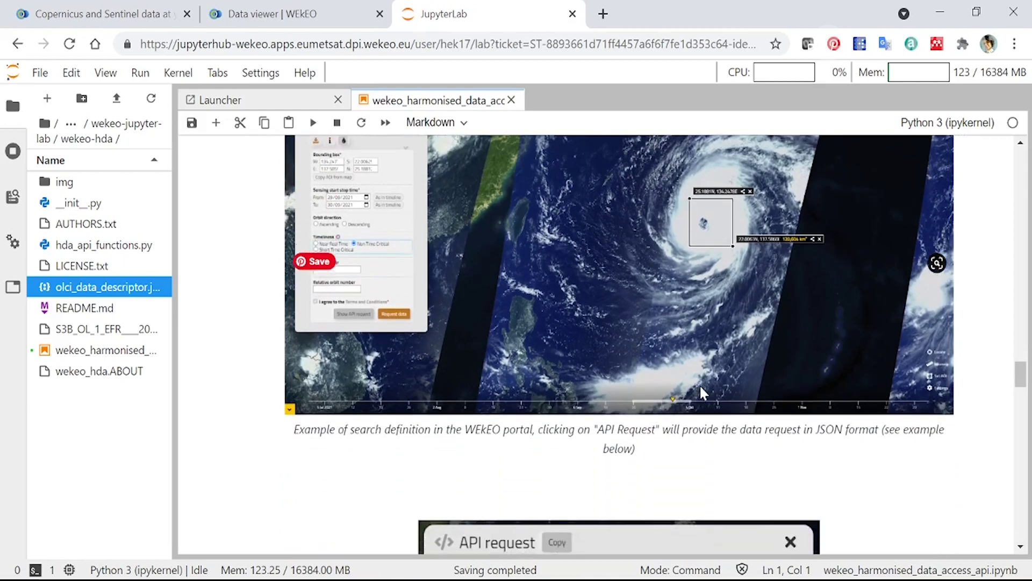
scroll(701, 387, "down", 3)
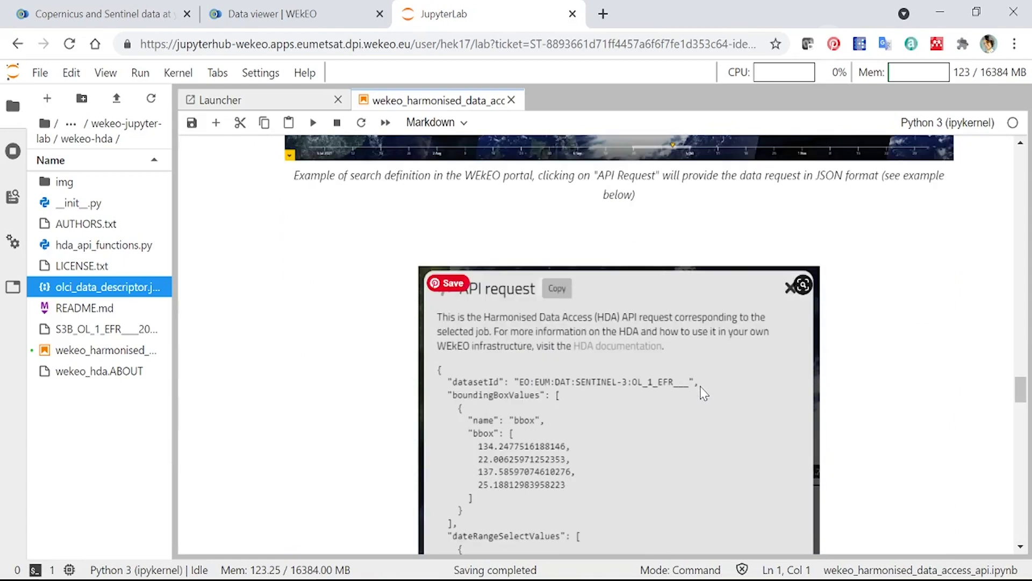
scroll(703, 393, "down", 4)
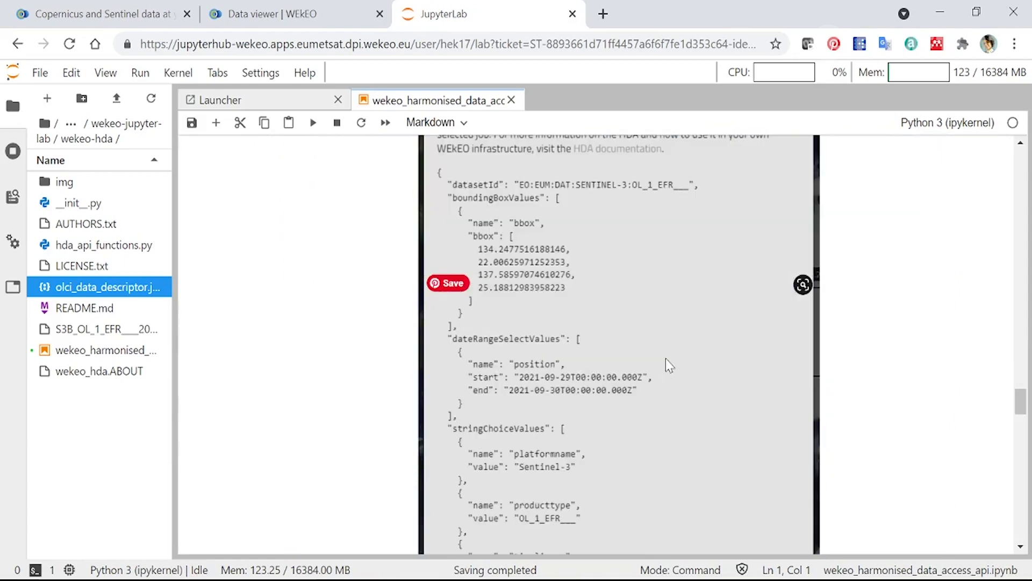
scroll(665, 358, "down", 7)
scroll(665, 358, "down", 1)
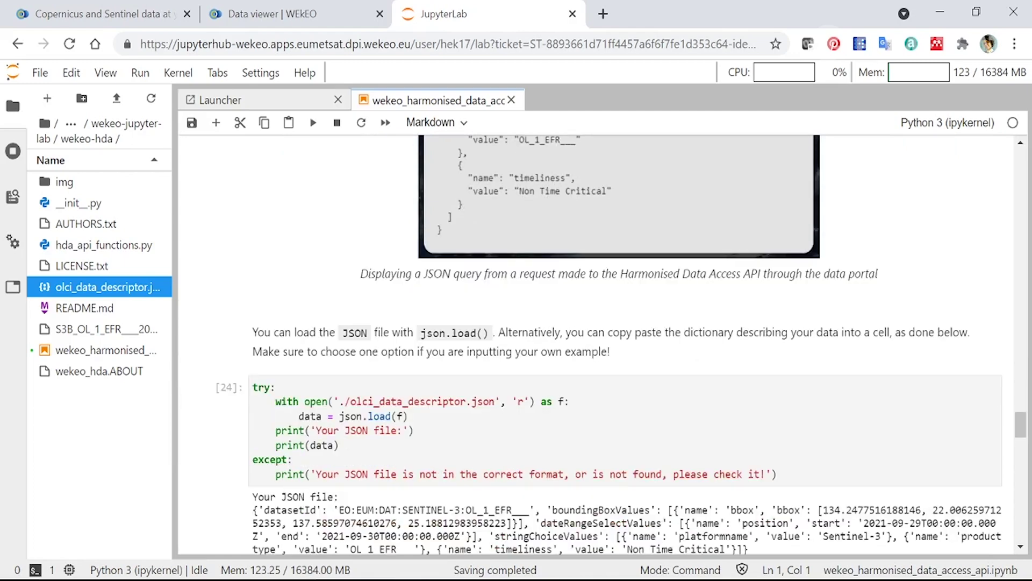
scroll(476, 433, "down", 1)
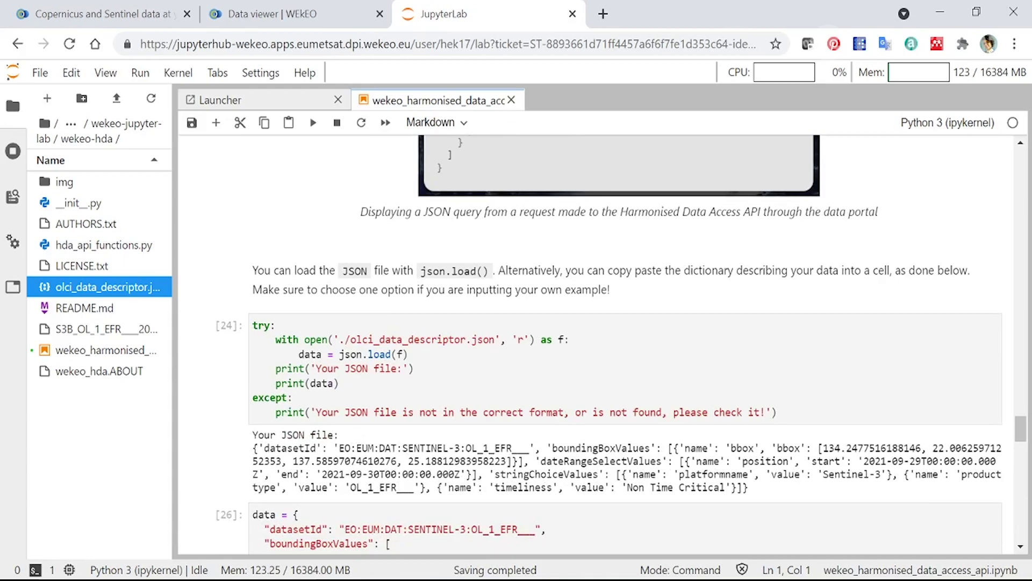
scroll(610, 344, "down", 1)
scroll(609, 344, "down", 1)
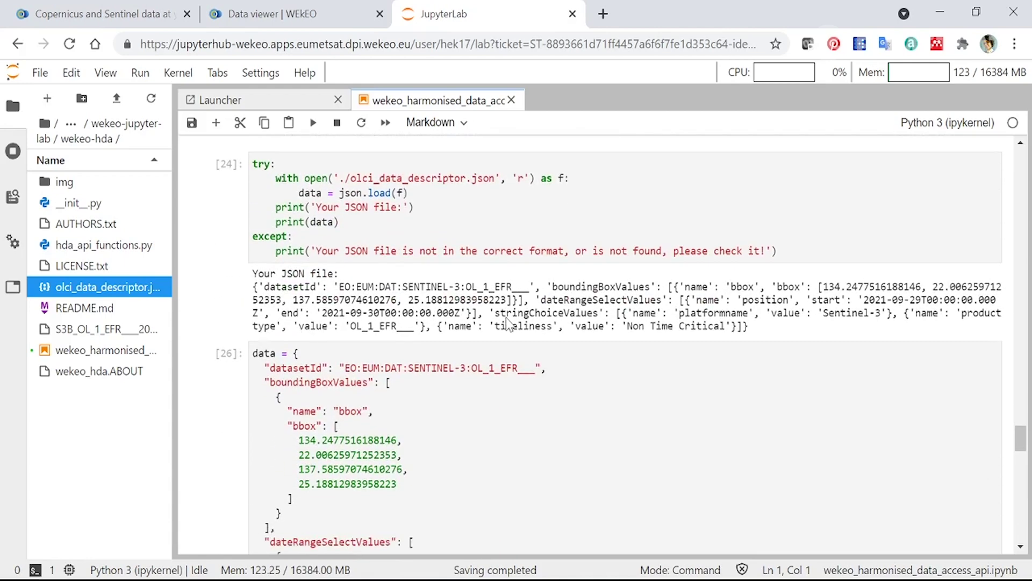
scroll(509, 323, "down", 3)
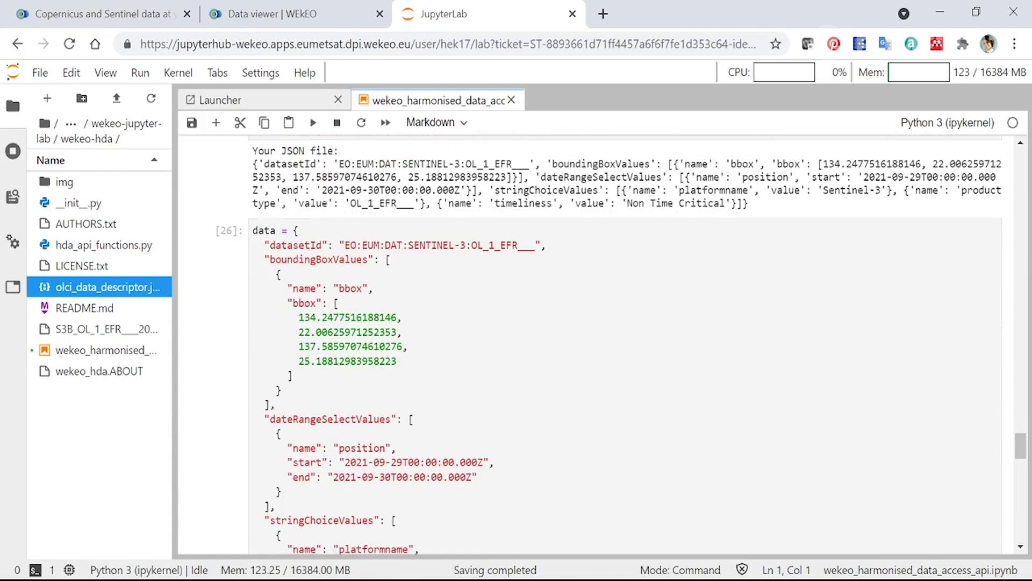
scroll(612, 344, "down", 2)
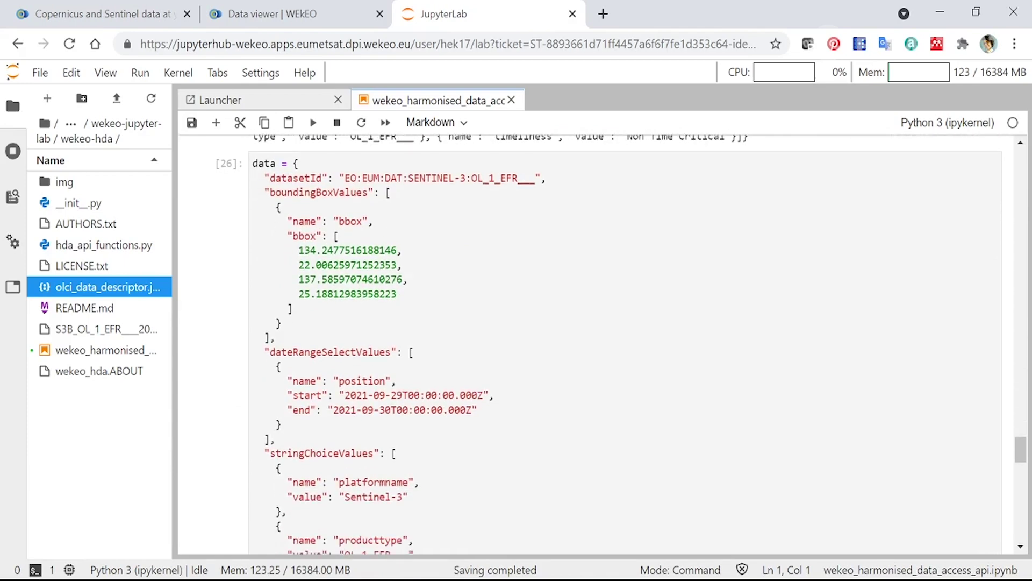
scroll(439, 395, "down", 8)
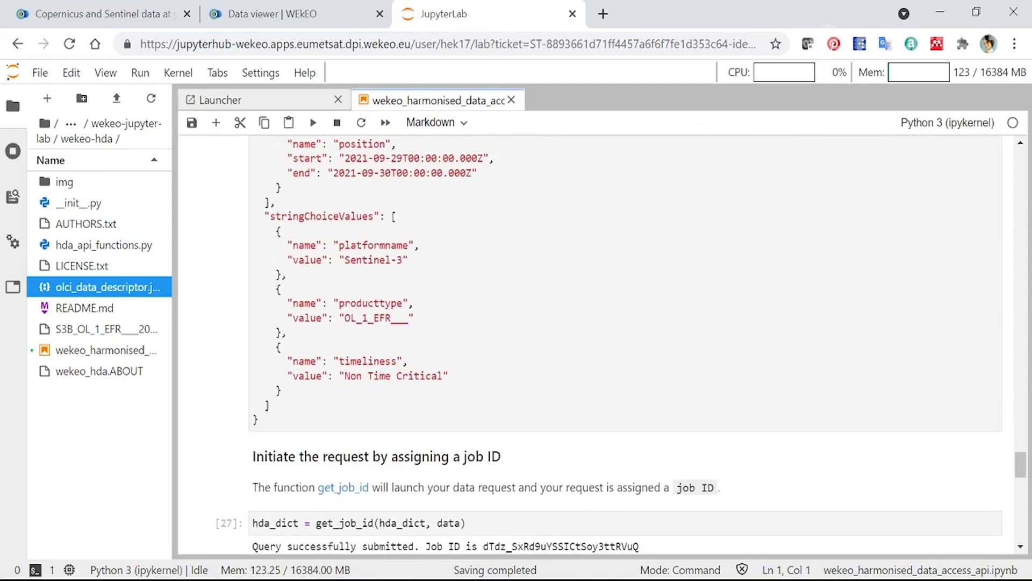
scroll(438, 396, "down", 2)
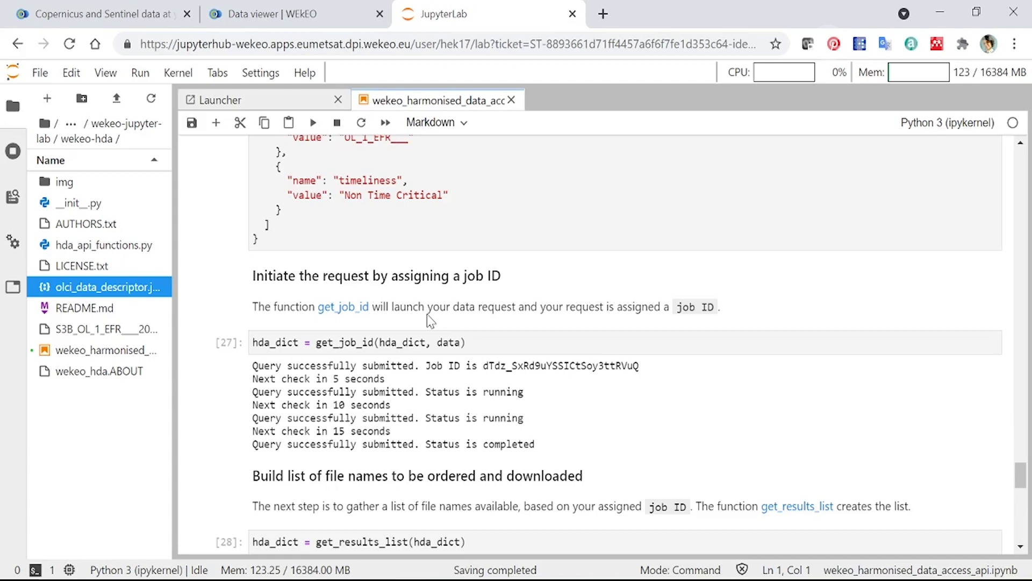
Scroll past the get_results_list and get_order_ids outputs to section 6, 'Download requested data'.
scroll(427, 314, "down", 3)
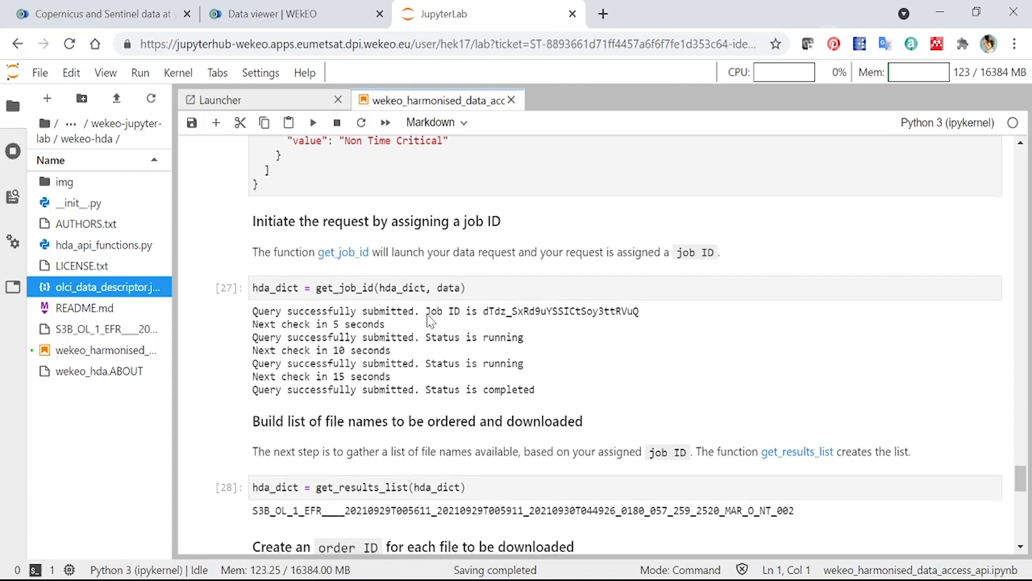
scroll(428, 317, "down", 3)
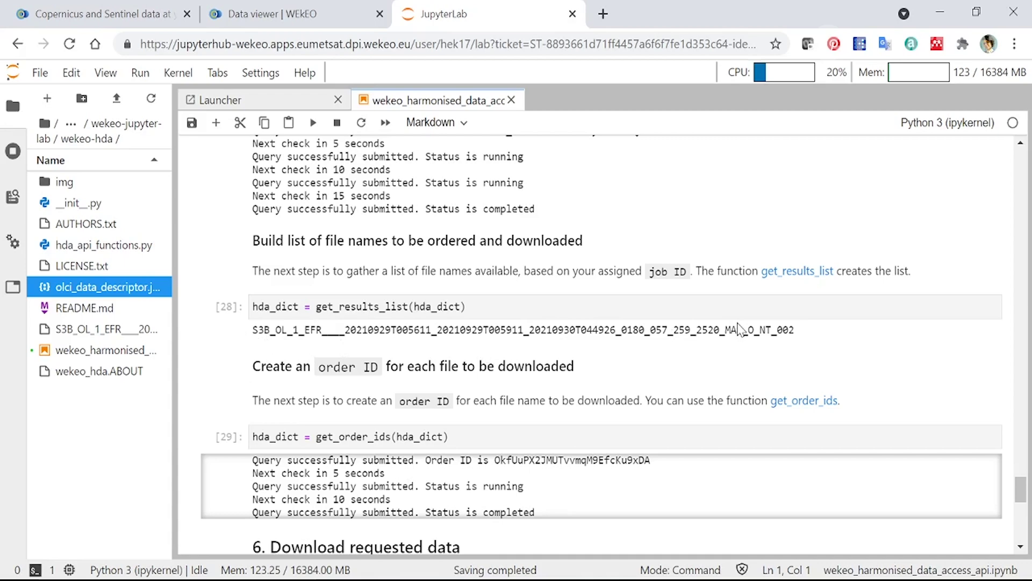
scroll(594, 331, "down", 3)
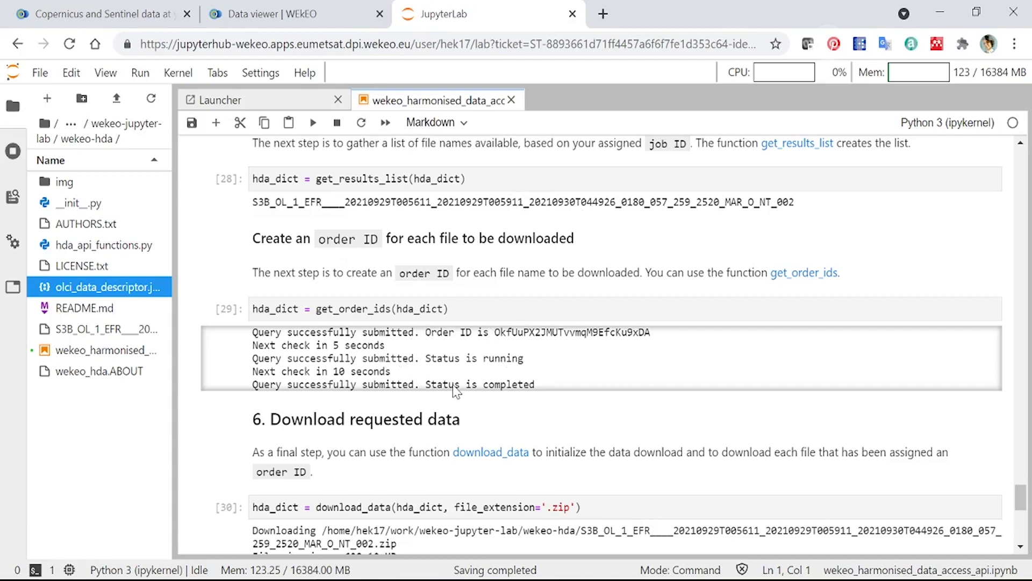
scroll(452, 385, "down", 1)
Check the 638.10 MB download_data output, then select the S3B_OL_1_EFR file in the file browser.
scroll(455, 392, "down", 1)
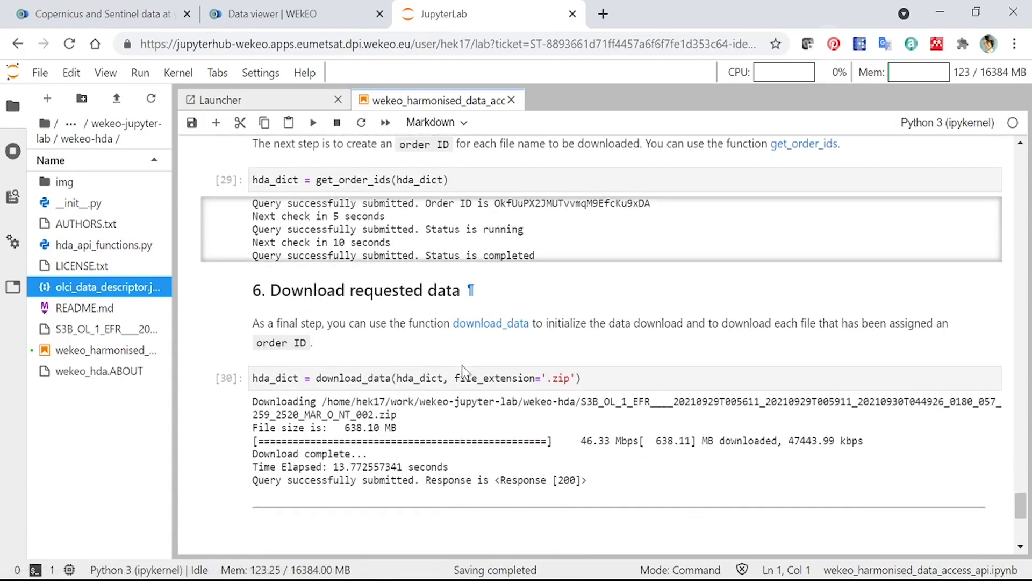
scroll(462, 371, "down", 1)
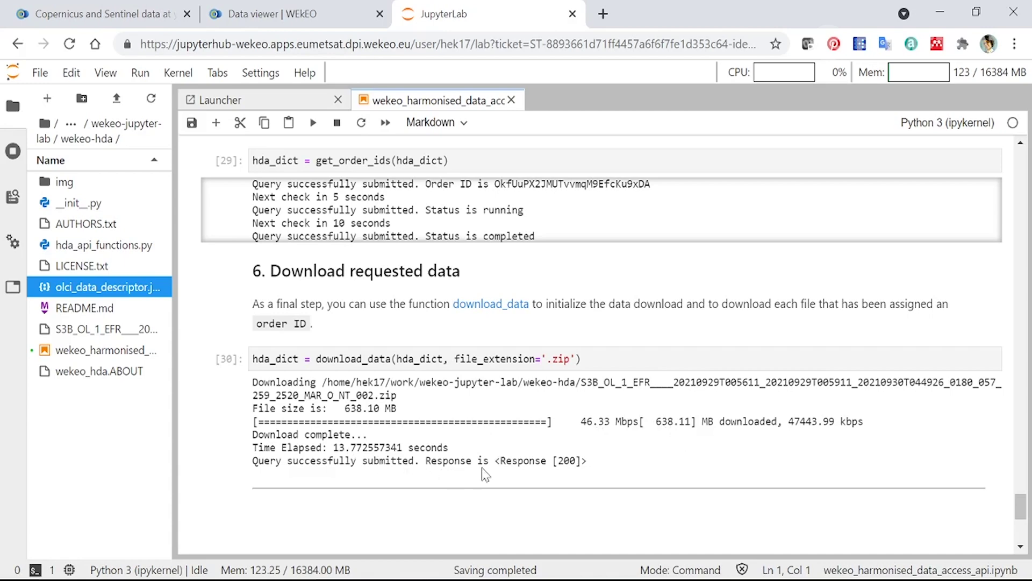
scroll(503, 473, "down", 1)
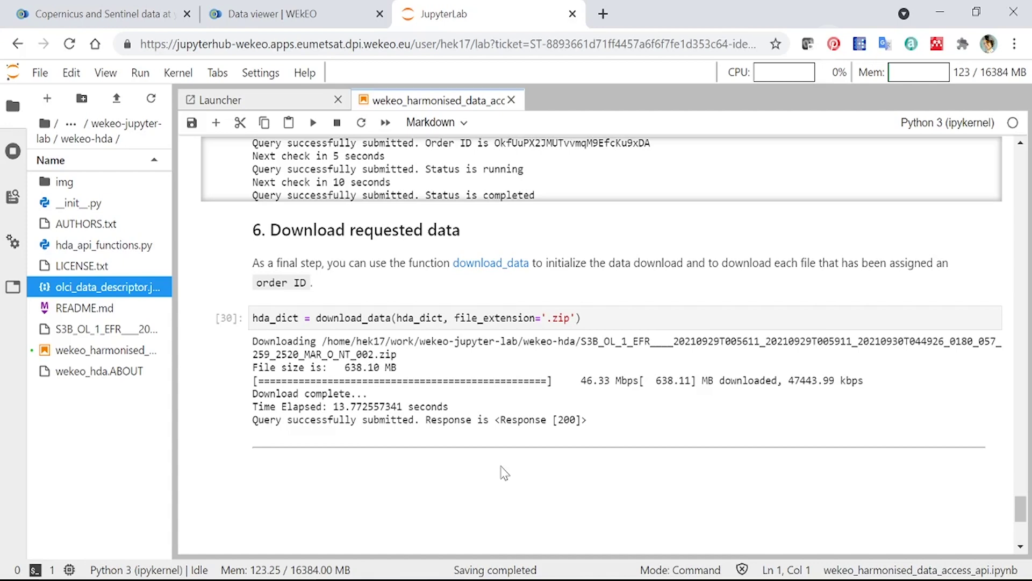
left_click(79, 337)
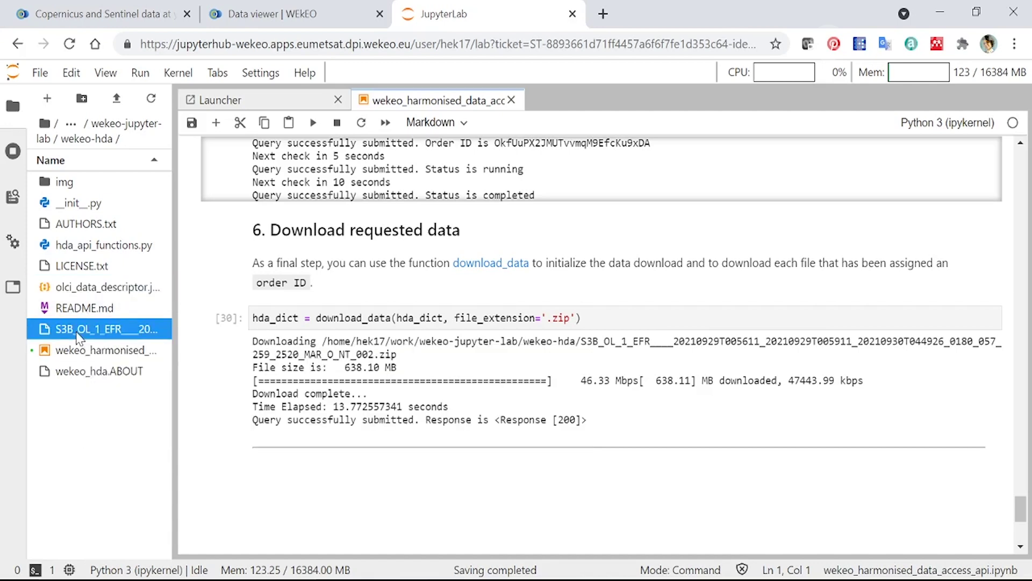